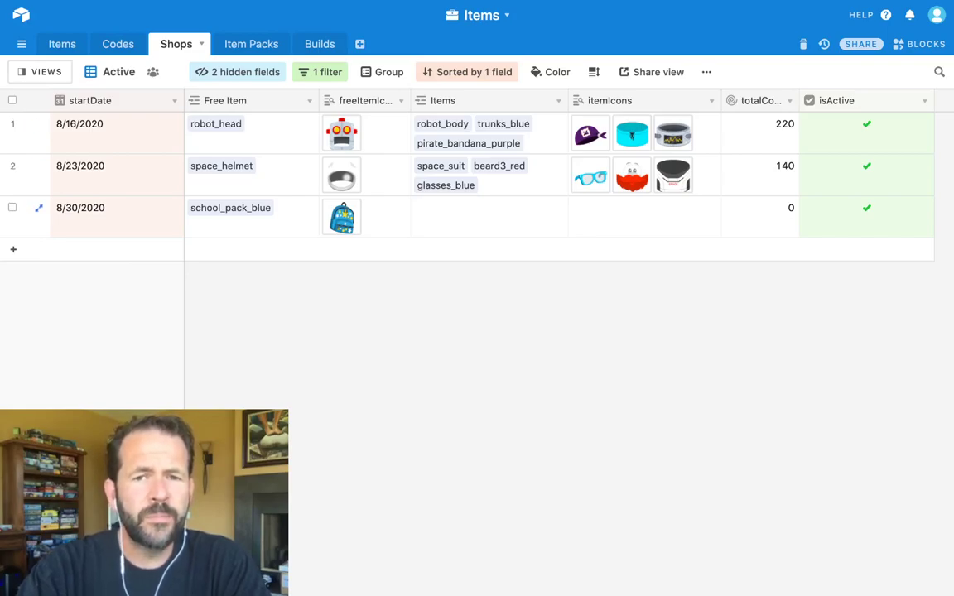
Step: Look through the full list of records in the Grid view of the Items table
left_click(62, 44)
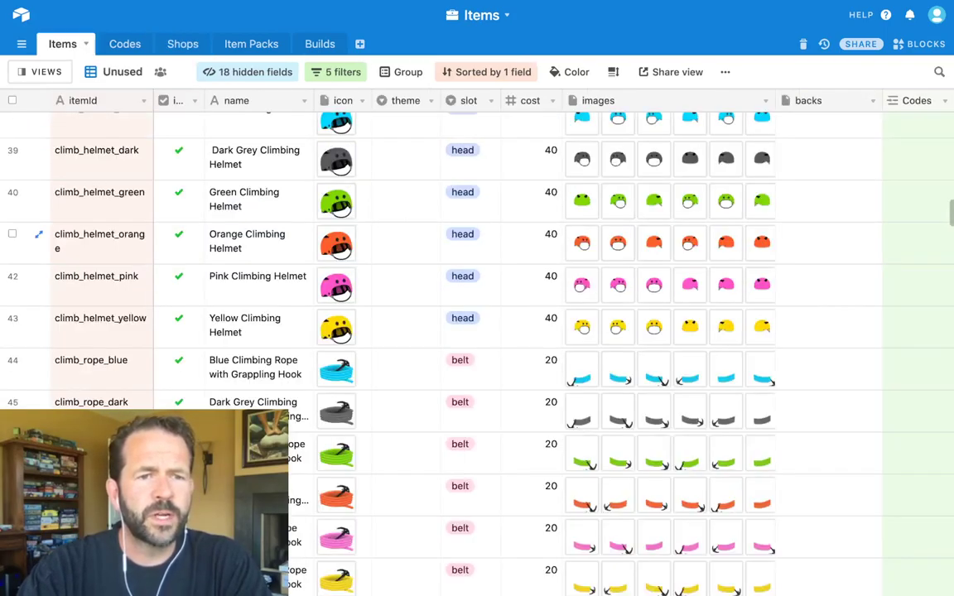
left_click(40, 72)
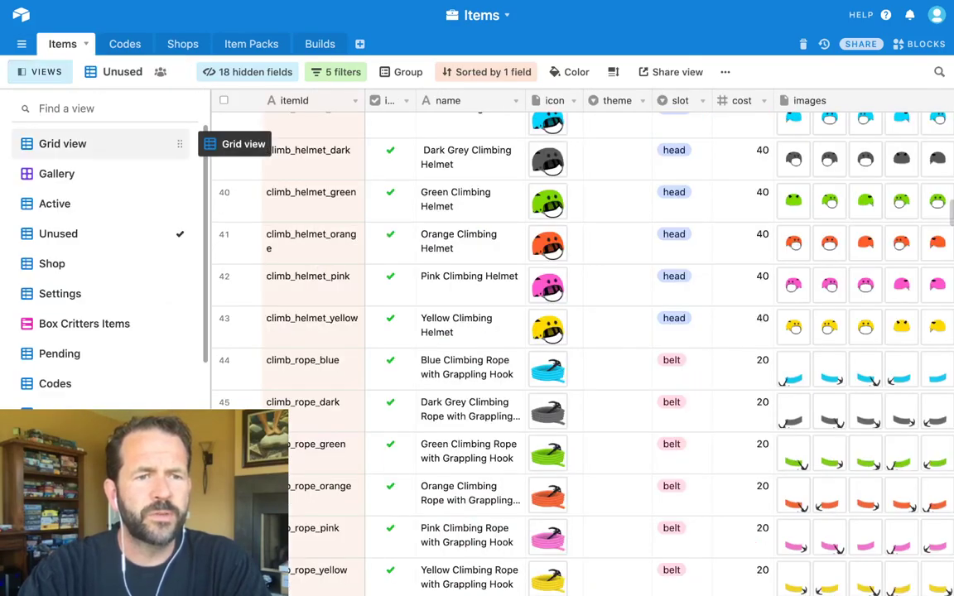
left_click(100, 144)
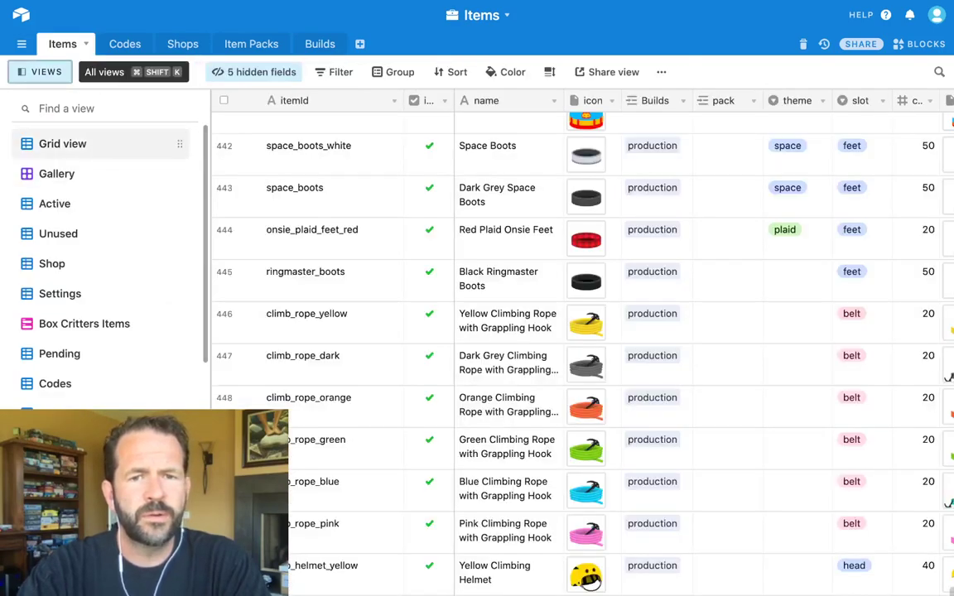
left_click(40, 72)
scroll(477, 348, "up", 10)
scroll(477, 348, "down", 12)
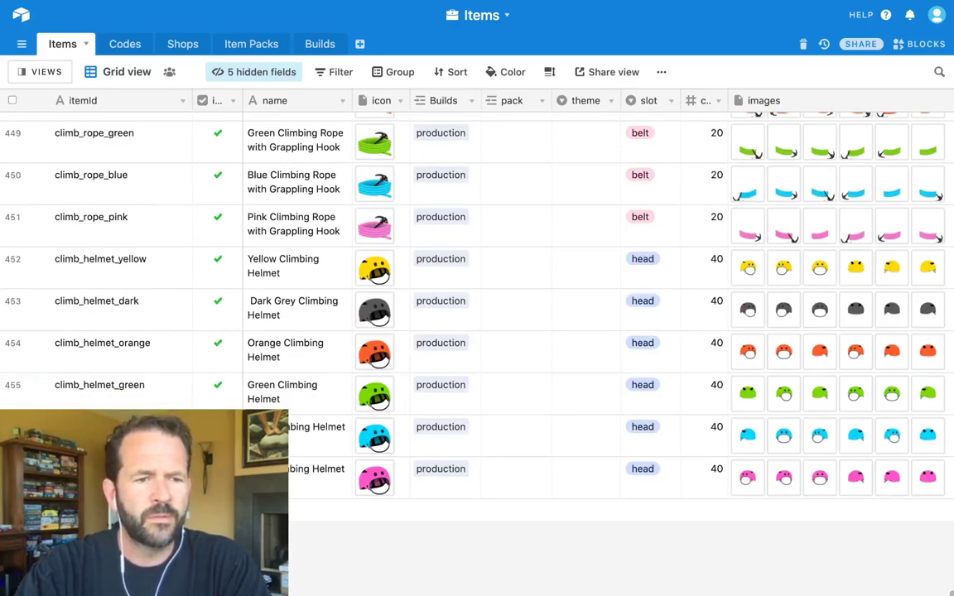
scroll(25, 347, "up", 2)
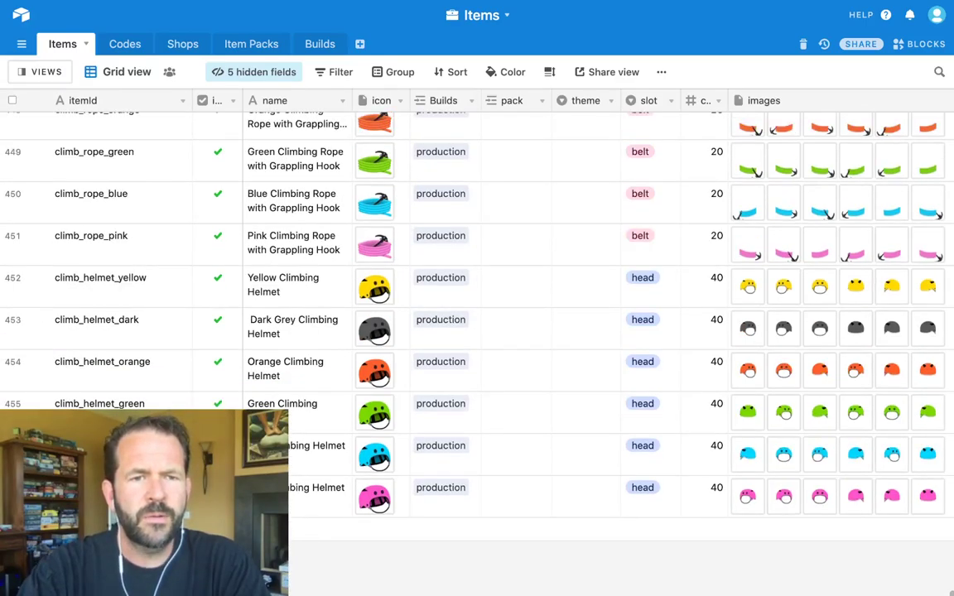
Step: Review the filter conditions of the Items table's Unused view and return to the Shops table
left_click(39, 72)
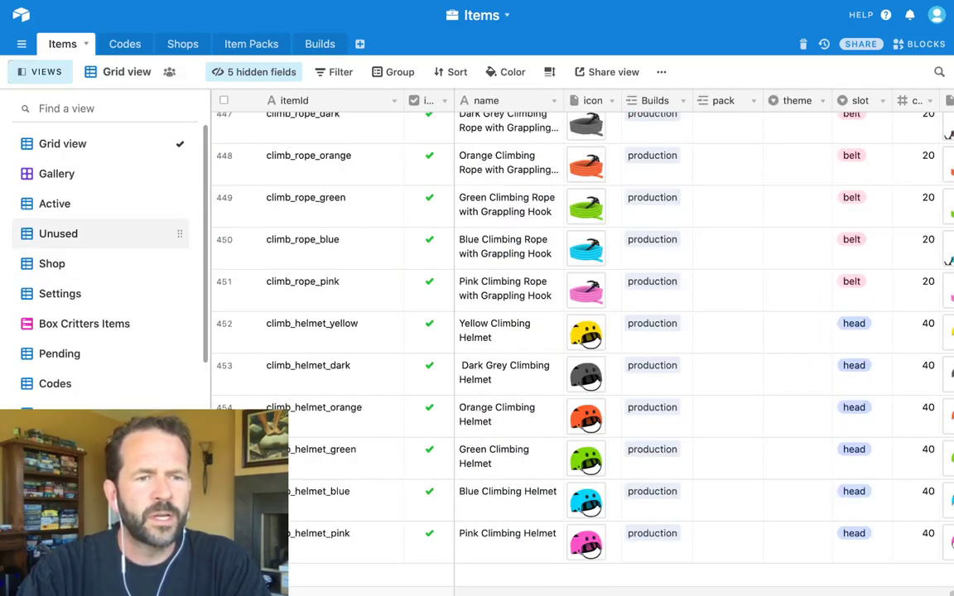
left_click(149, 233)
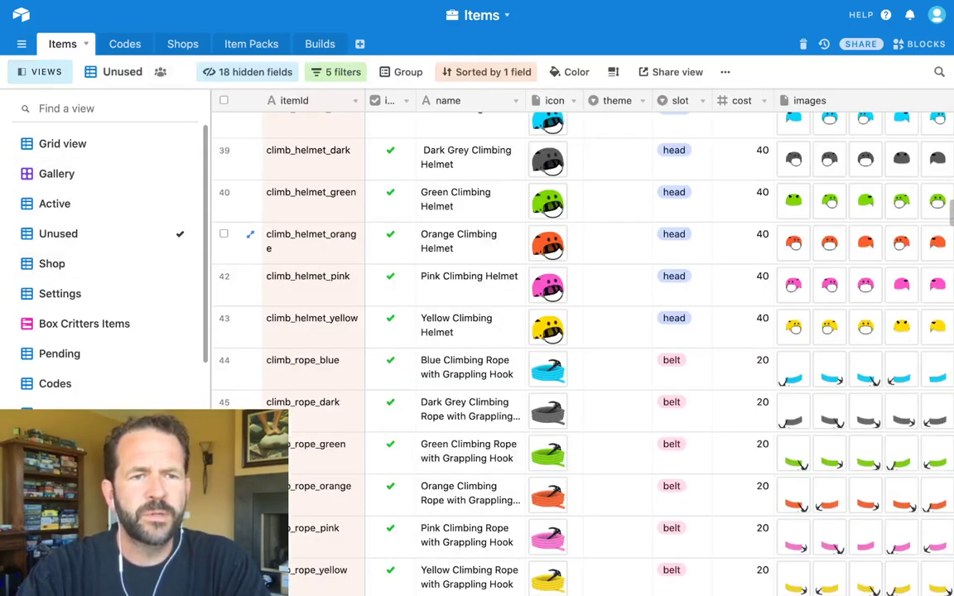
left_click(39, 72)
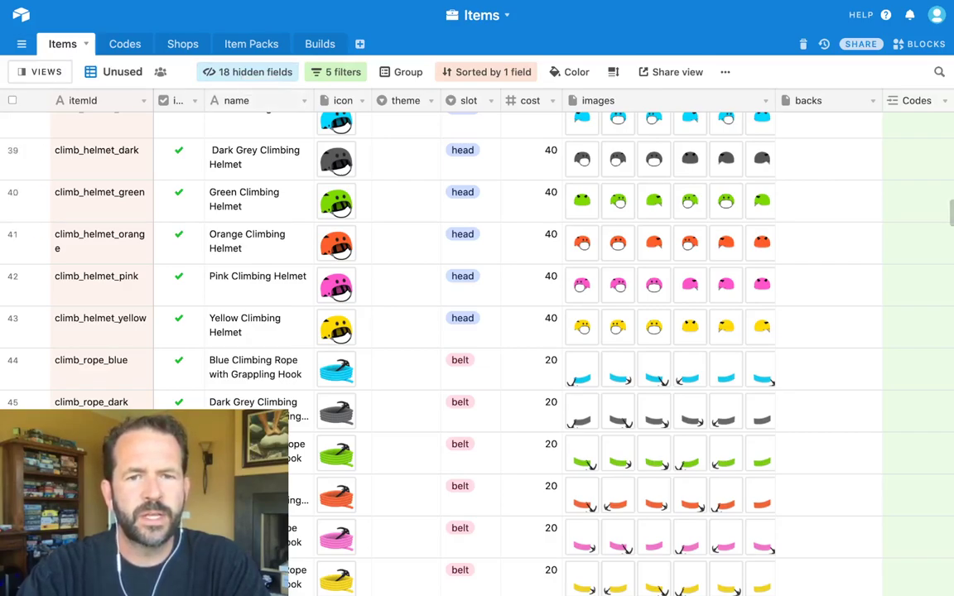
left_click(336, 73)
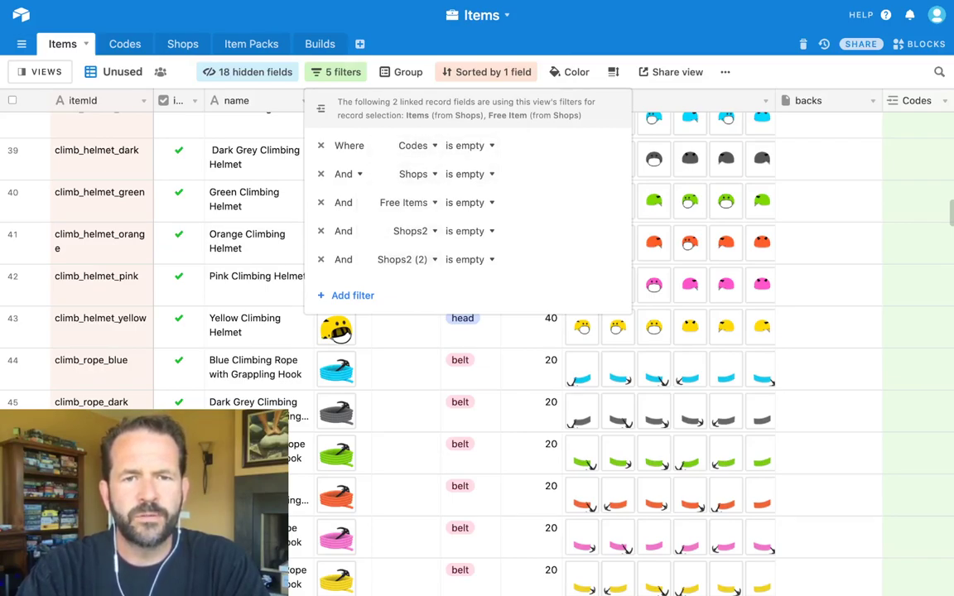
left_click(336, 72)
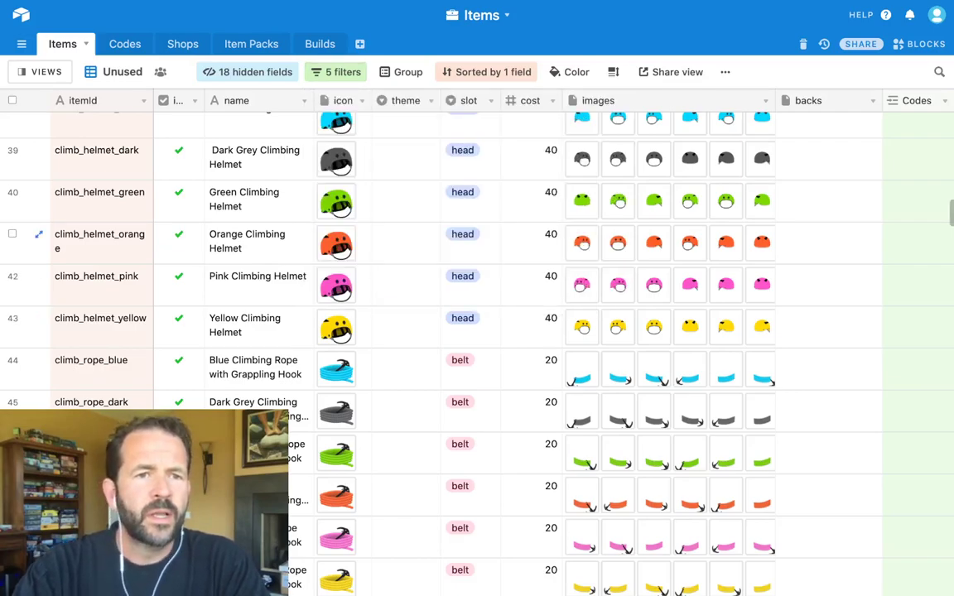
left_click(182, 44)
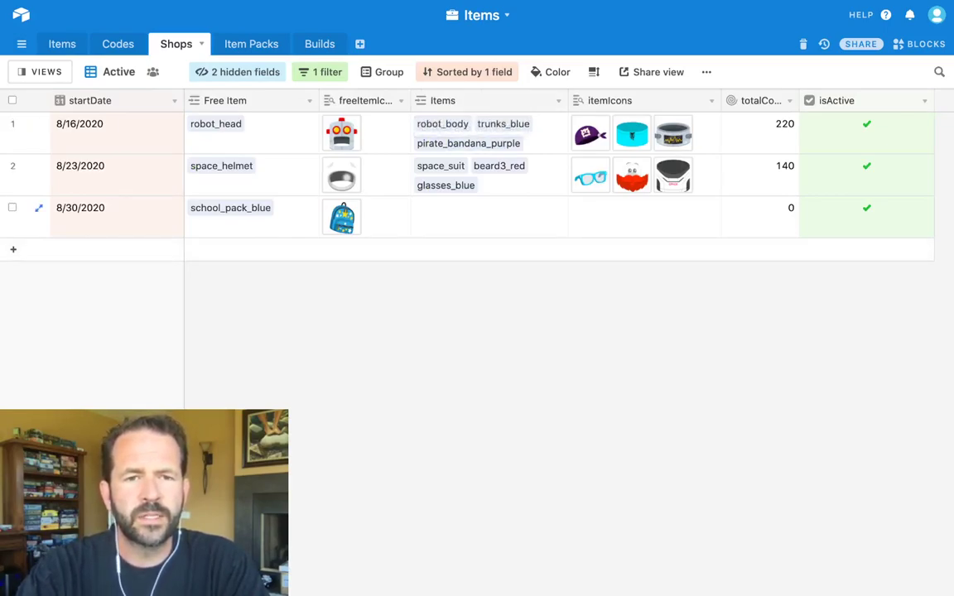
Step: Try beard1_red as a linked item of the 8/30/2020 shop, then remove it from the record
left_click(488, 216)
left_click(422, 207)
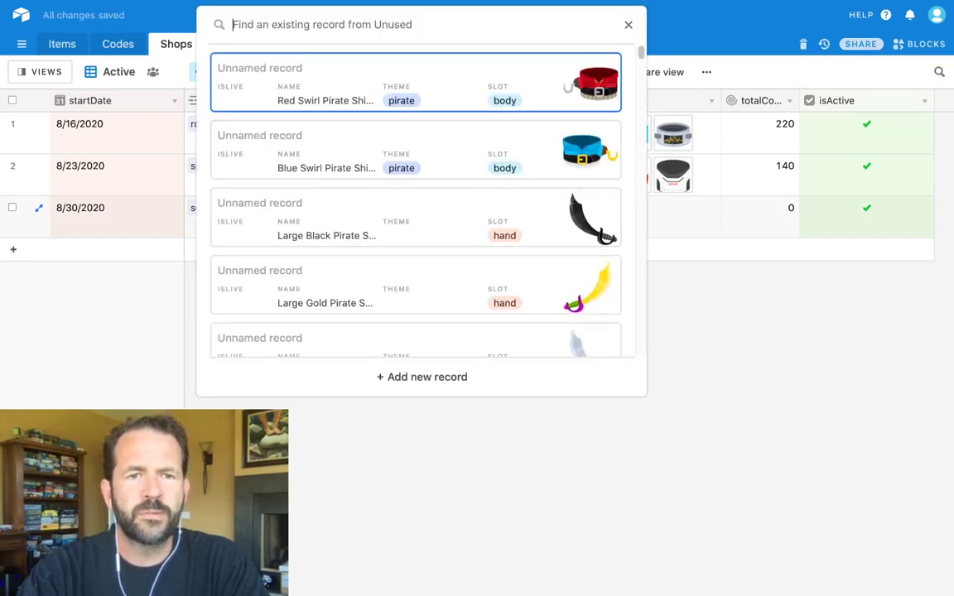
scroll(414, 207, "down", 10)
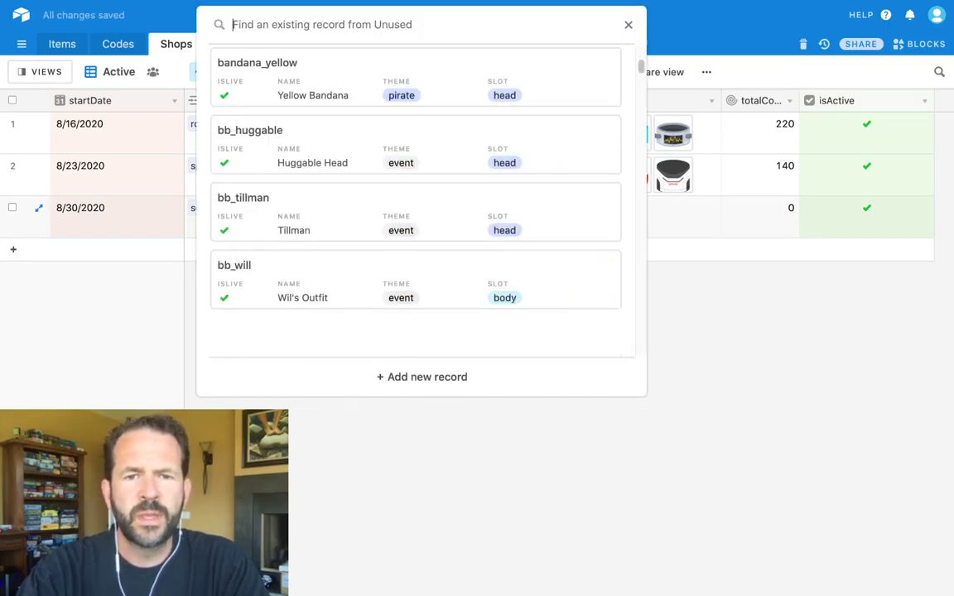
scroll(414, 207, "down", 10)
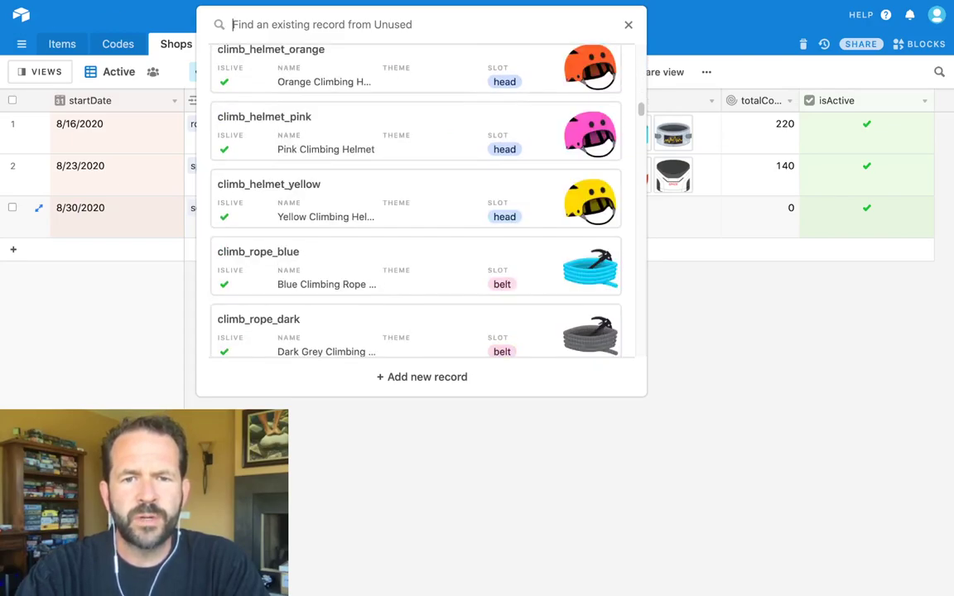
scroll(414, 207, "up", 8)
scroll(414, 207, "up", 10)
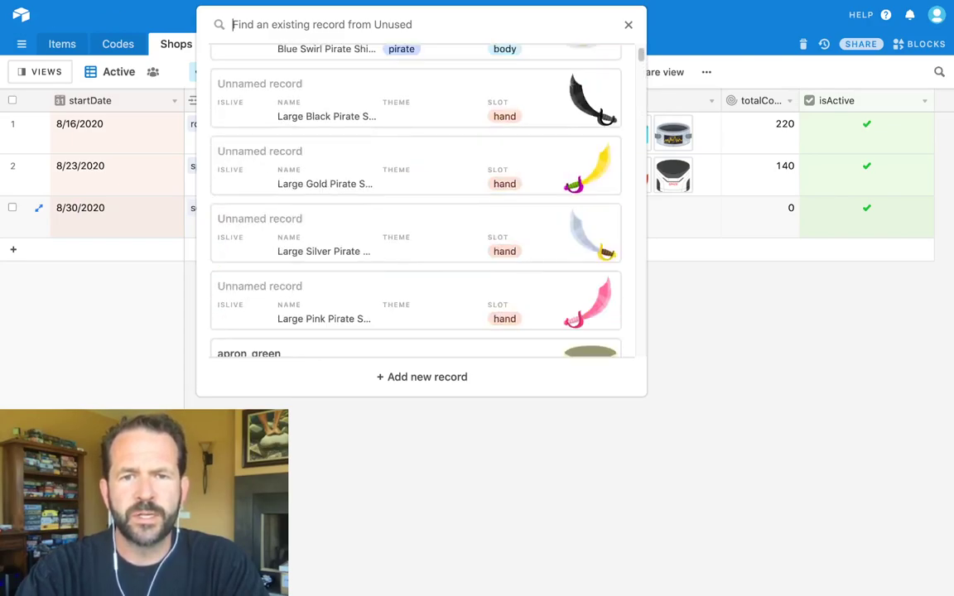
scroll(414, 207, "down", 5)
scroll(414, 207, "down", 1)
scroll(414, 207, "up", 2)
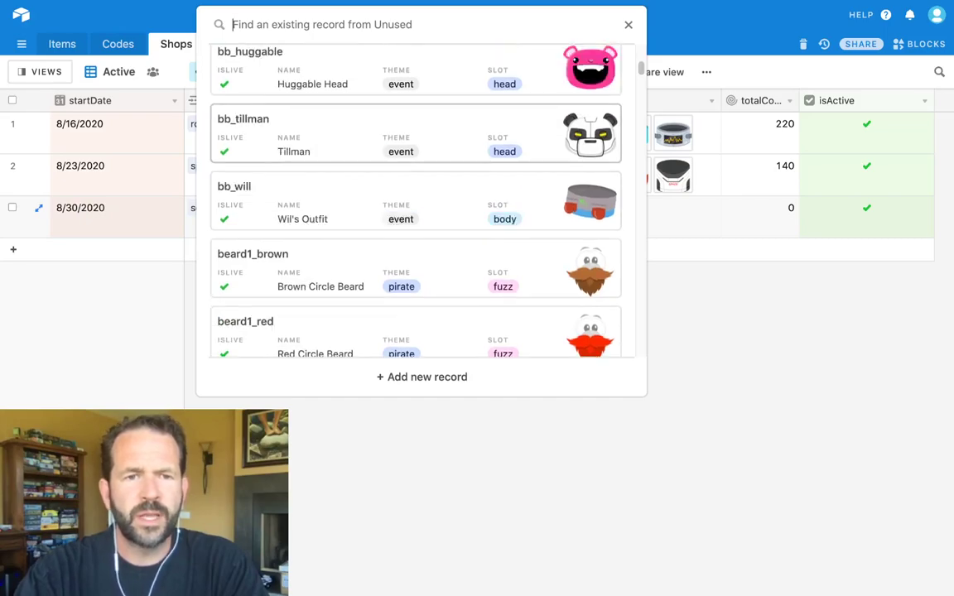
scroll(414, 207, "down", 4)
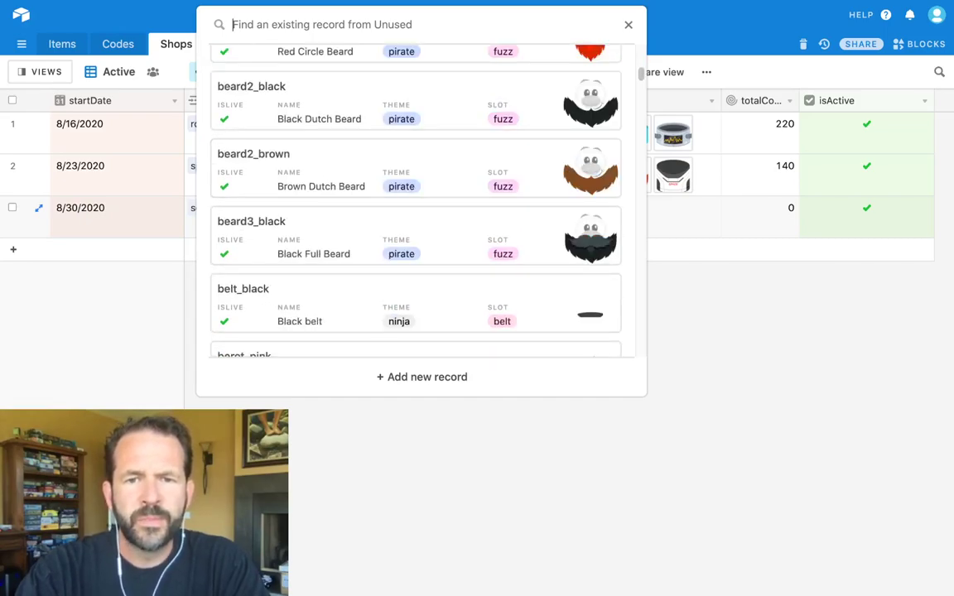
scroll(414, 207, "up", 2)
scroll(414, 207, "down", 1)
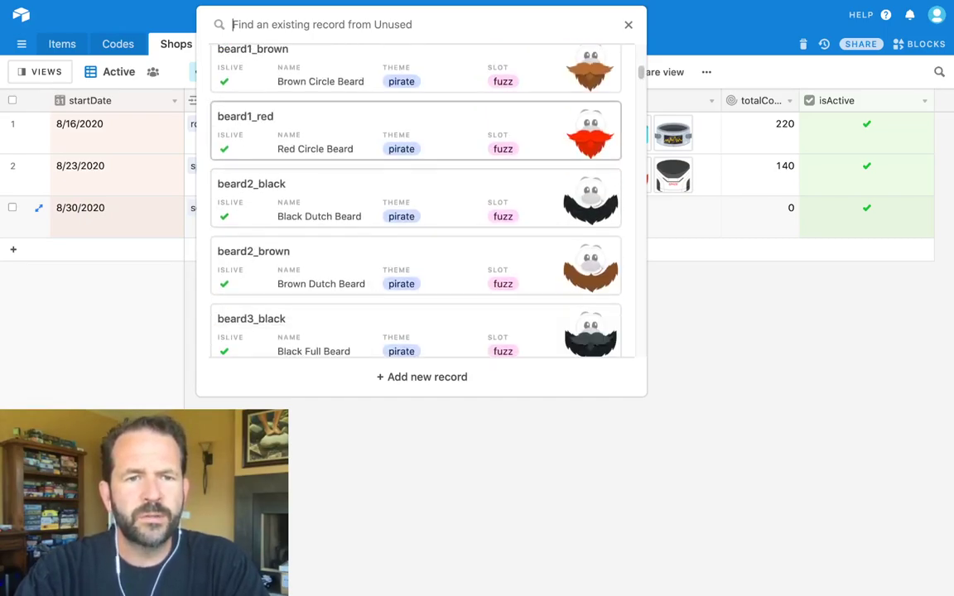
left_click(414, 131)
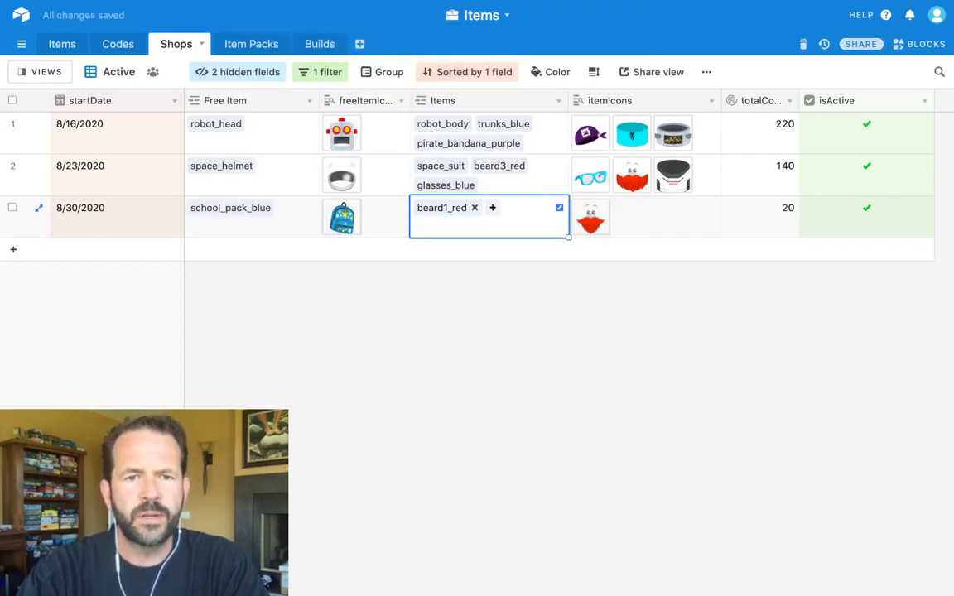
left_click(474, 208)
Step: Link climb_helmet_green from the unused records to the Items of the 8/30/2020 shop
left_click(421, 208)
scroll(422, 201, "down", 6)
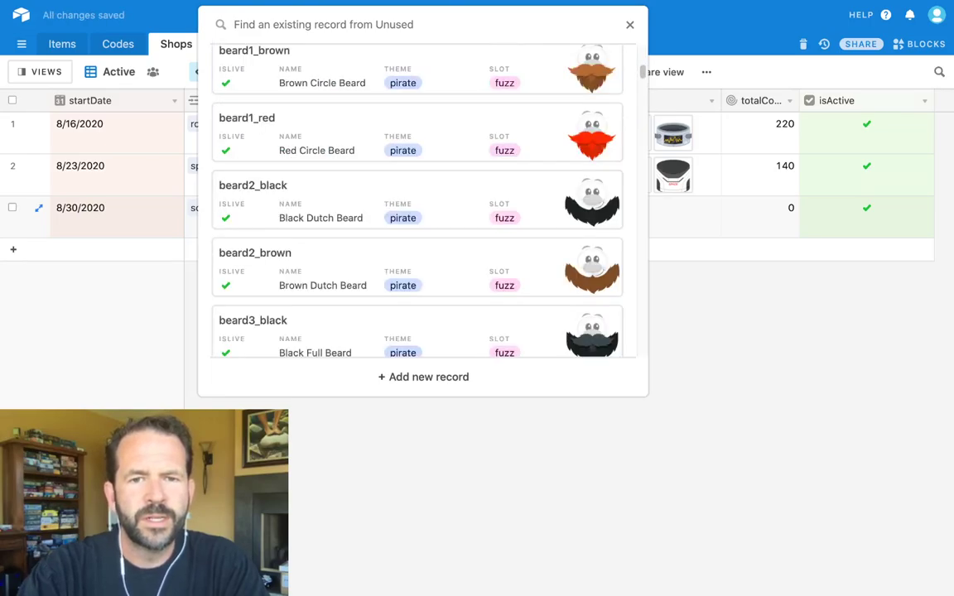
scroll(418, 198, "down", 10)
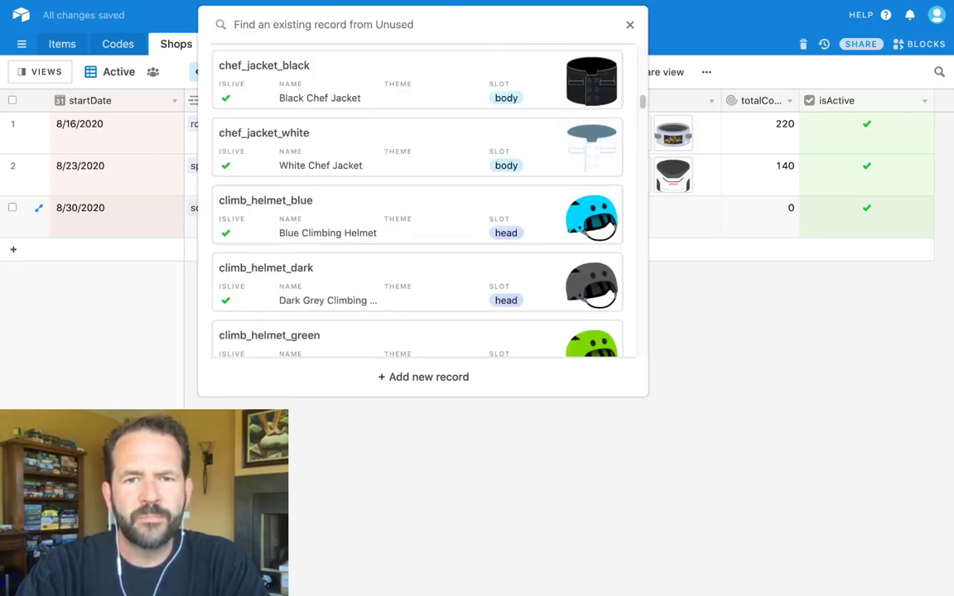
scroll(418, 199, "up", 1)
scroll(418, 199, "down", 5)
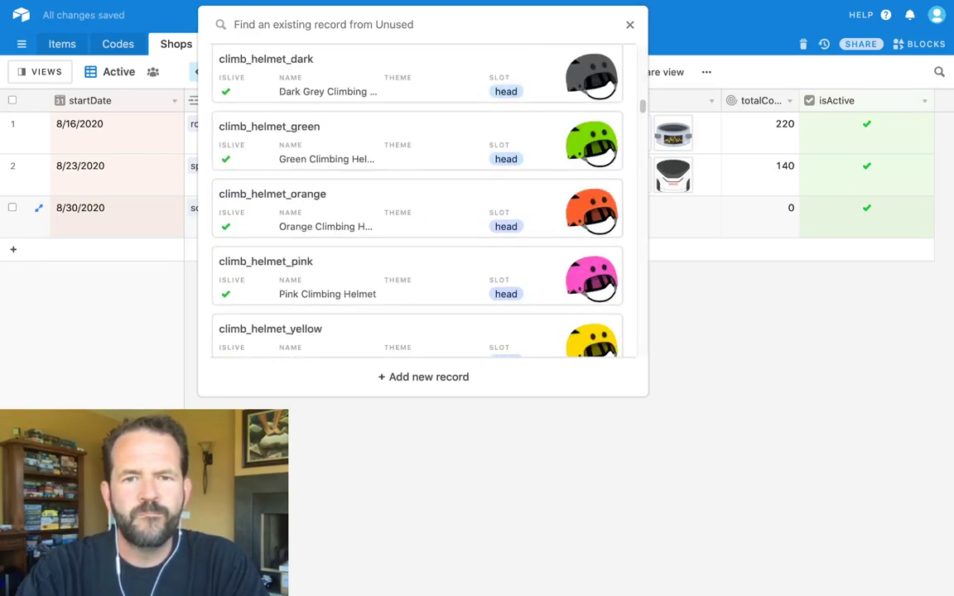
scroll(419, 215, "down", 6)
scroll(418, 215, "up", 4)
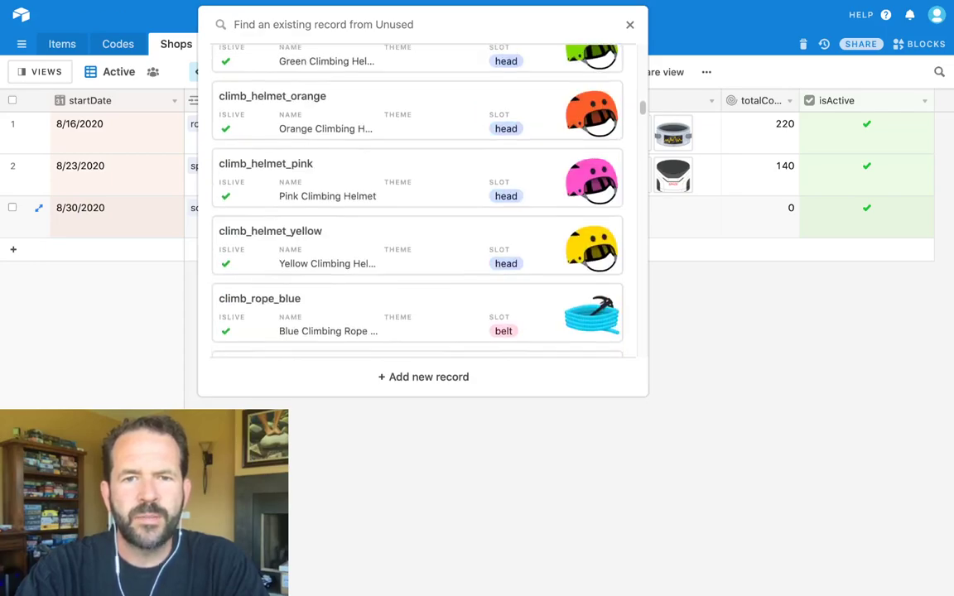
scroll(418, 231, "up", 2)
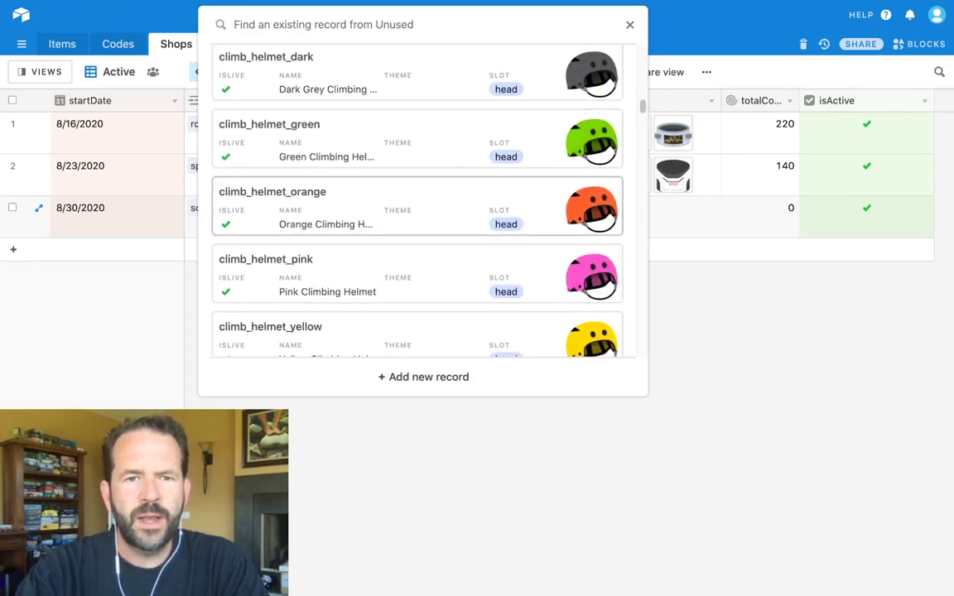
left_click(418, 141)
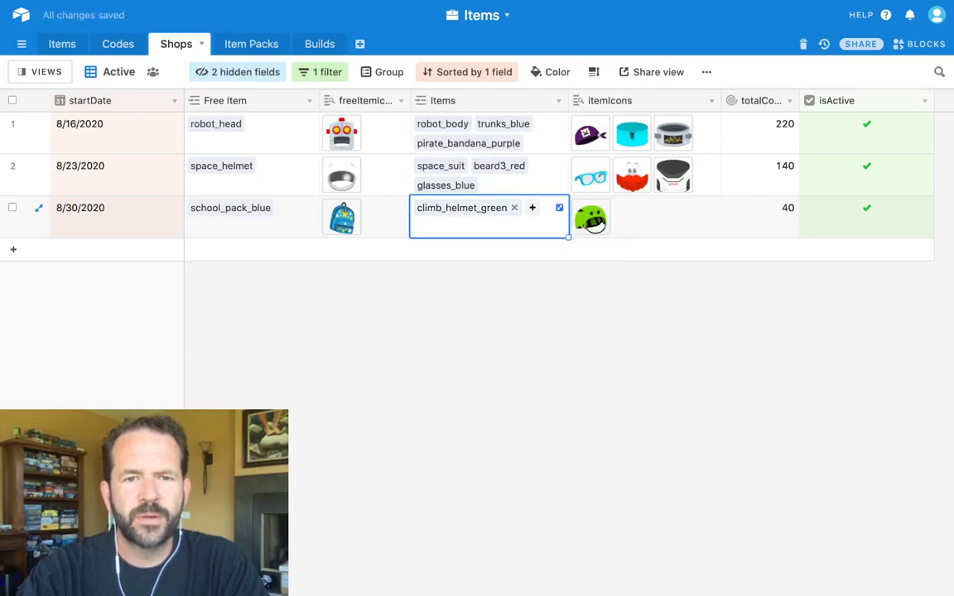
Step: Link pirate_hair_purple from the unused records to the Items of the 8/30/2020 shop
left_click(533, 208)
scroll(527, 202, "down", 5)
scroll(527, 232, "down", 5)
scroll(526, 231, "down", 5)
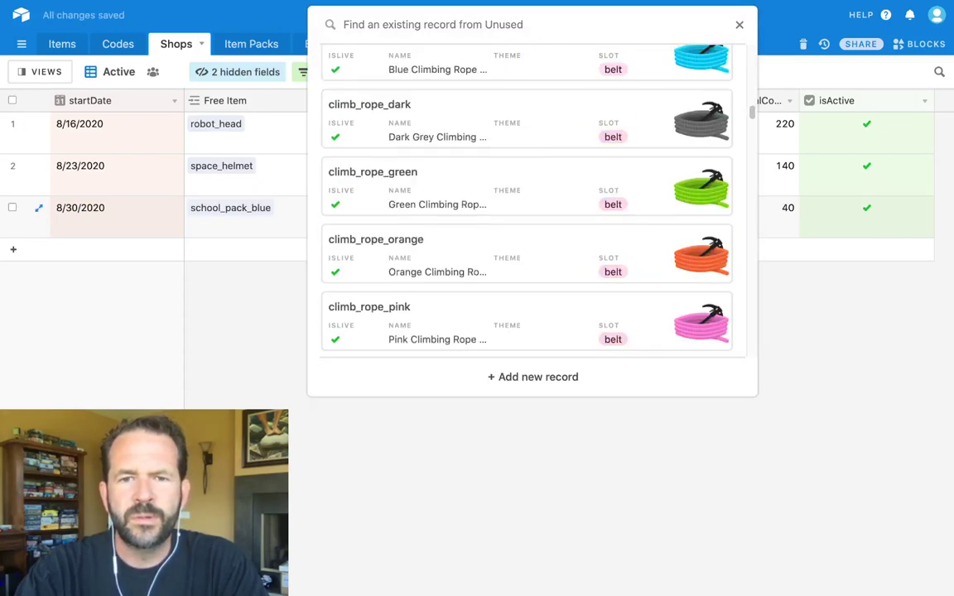
scroll(526, 232, "down", 5)
scroll(526, 232, "down", 5)
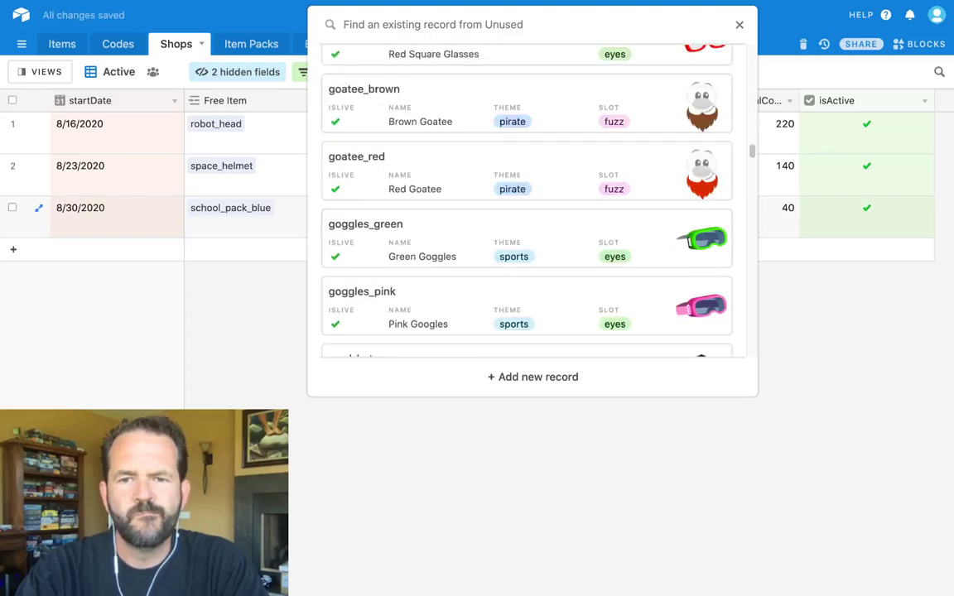
scroll(526, 232, "up", 1)
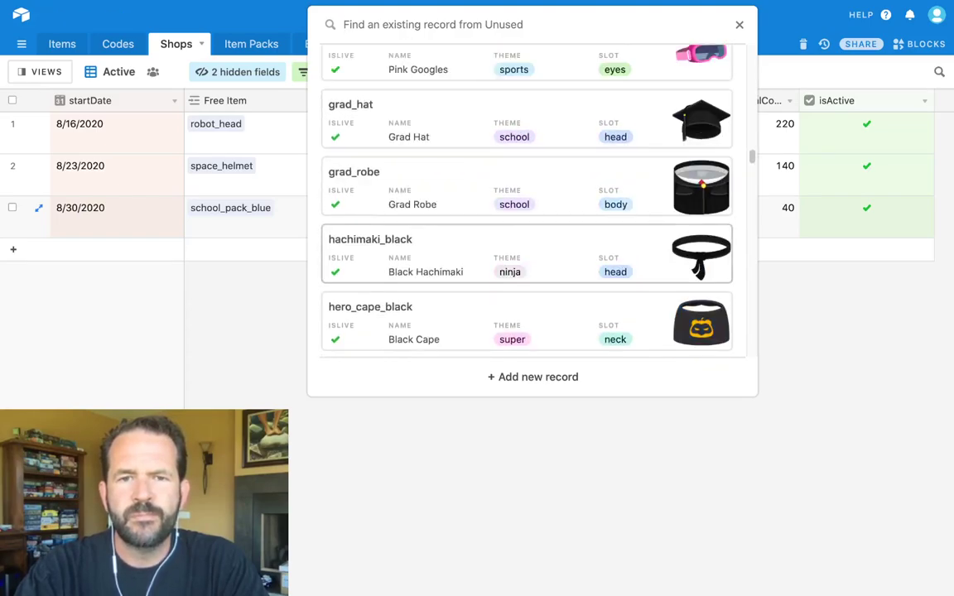
scroll(527, 232, "down", 10)
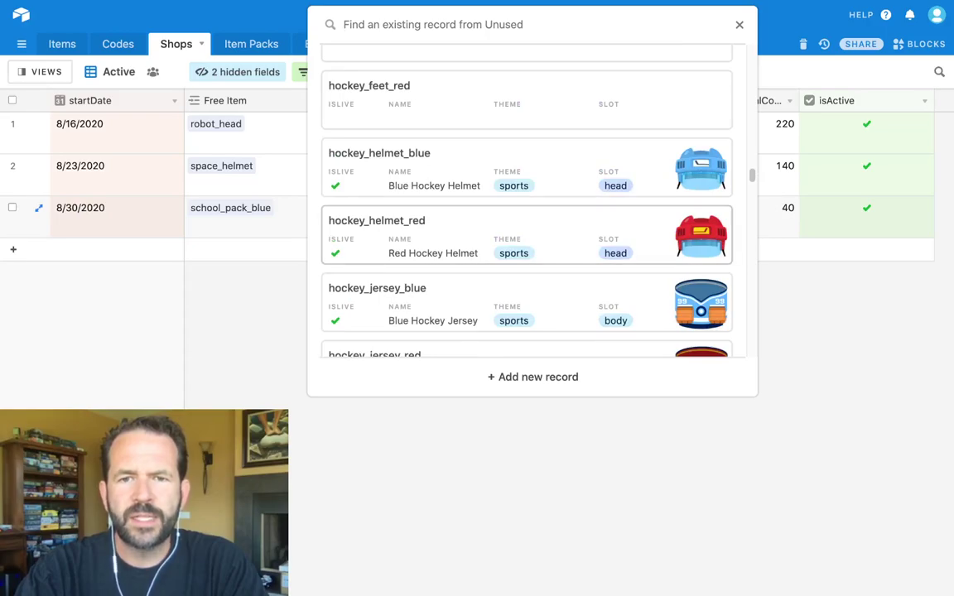
scroll(526, 232, "down", 10)
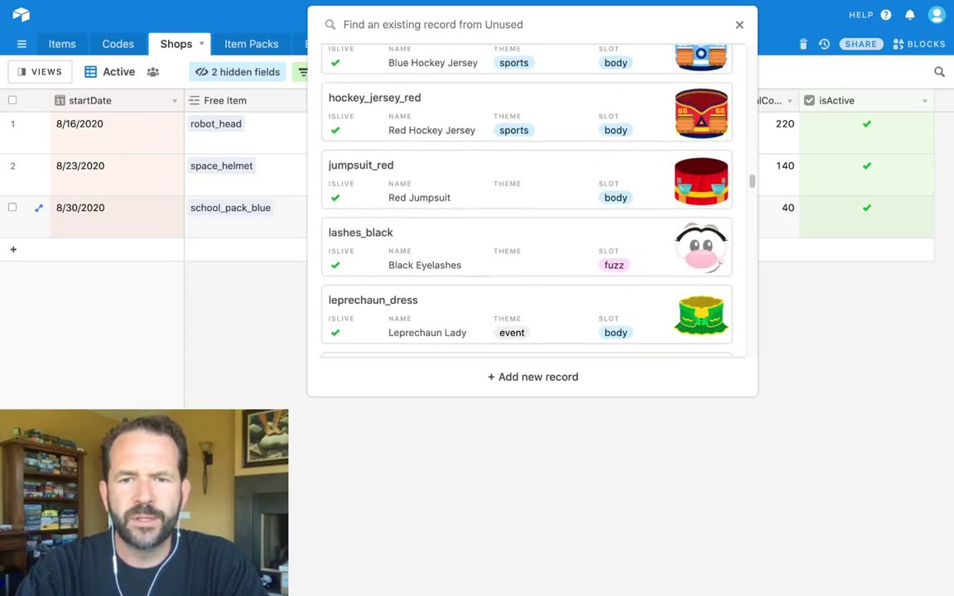
scroll(527, 207, "down", 7)
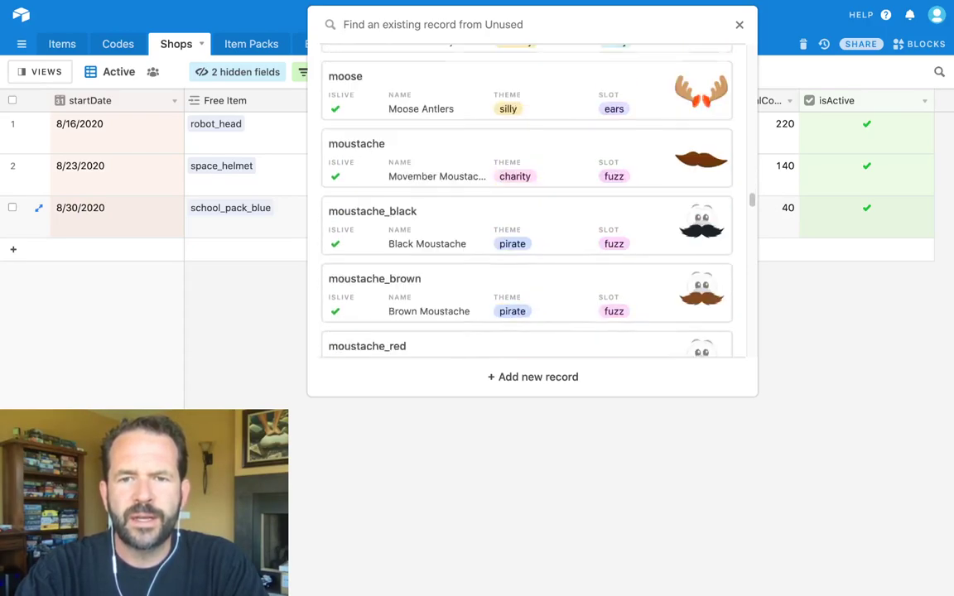
scroll(527, 199, "down", 10)
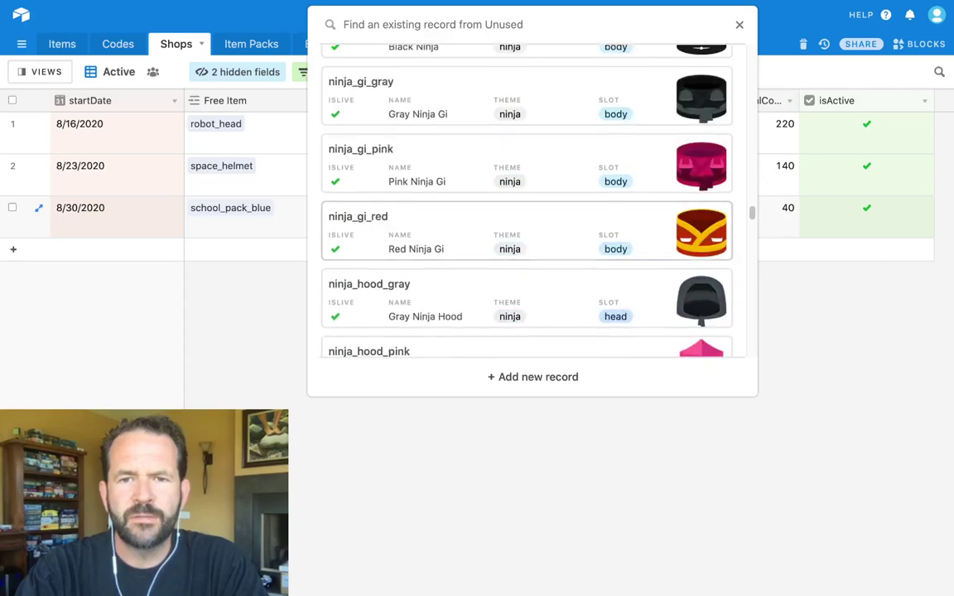
scroll(527, 207, "down", 8)
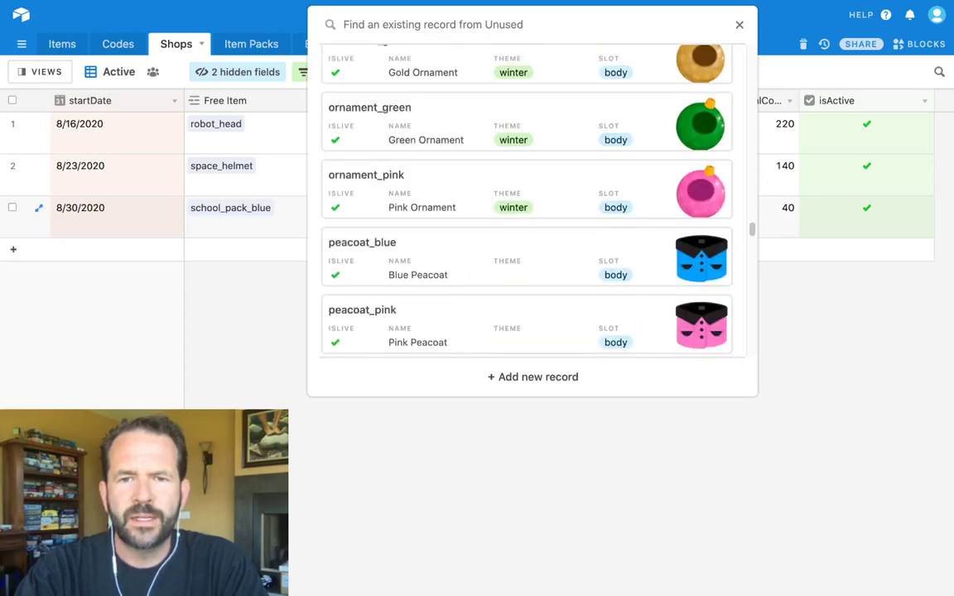
scroll(527, 207, "up", 10)
scroll(526, 137, "up", 2)
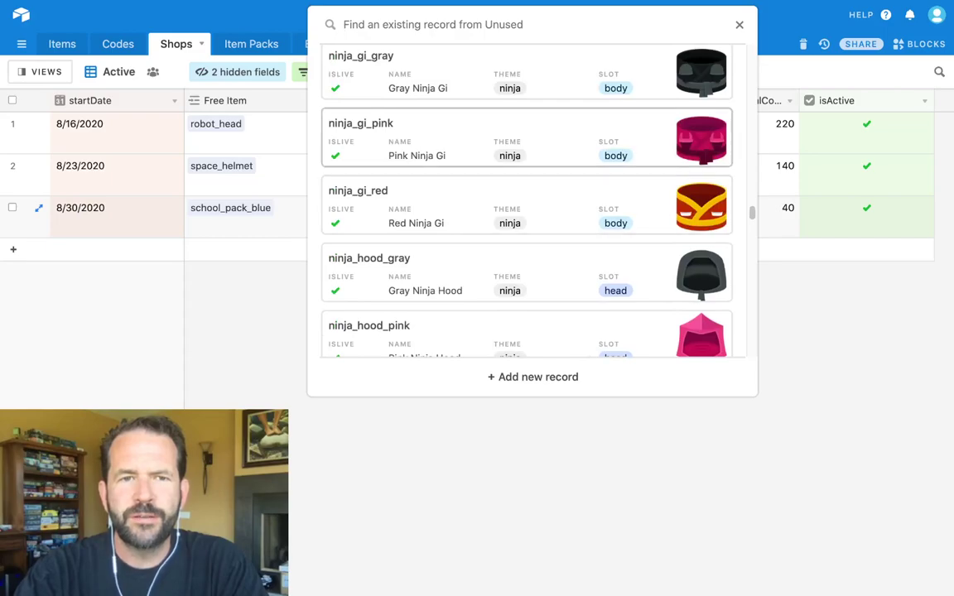
scroll(527, 136, "down", 3)
scroll(527, 199, "down", 12)
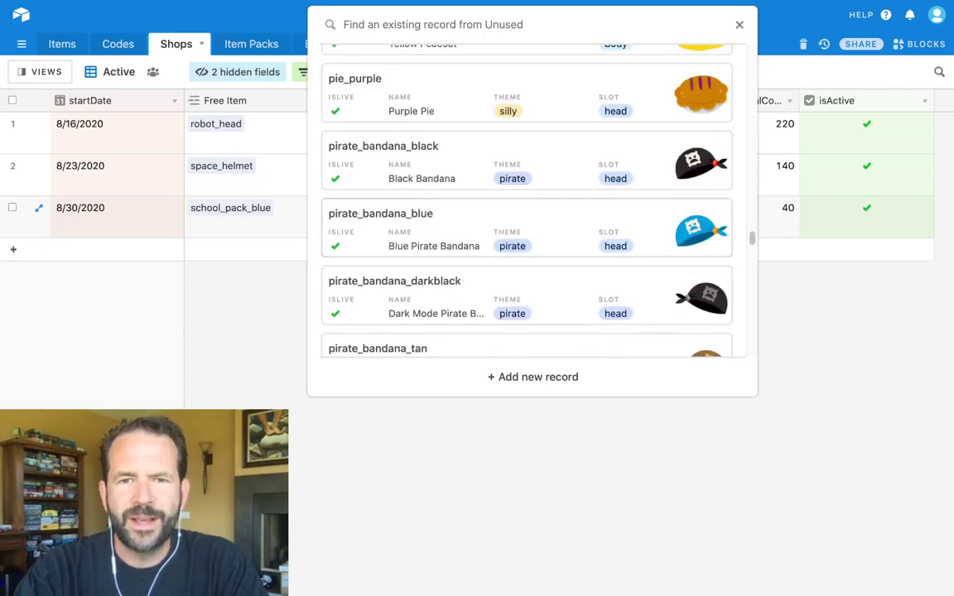
scroll(526, 236, "down", 8)
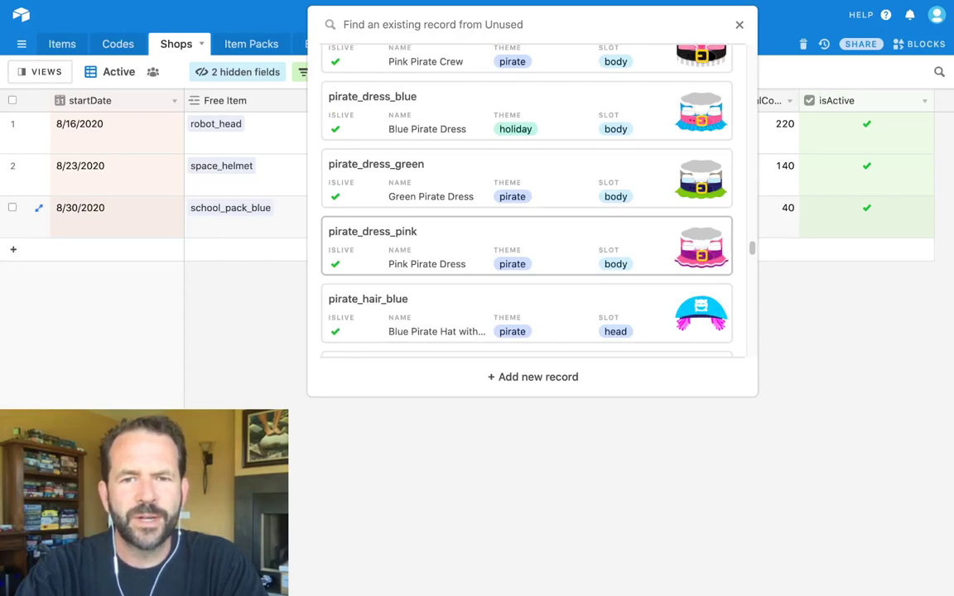
scroll(527, 265, "down", 1)
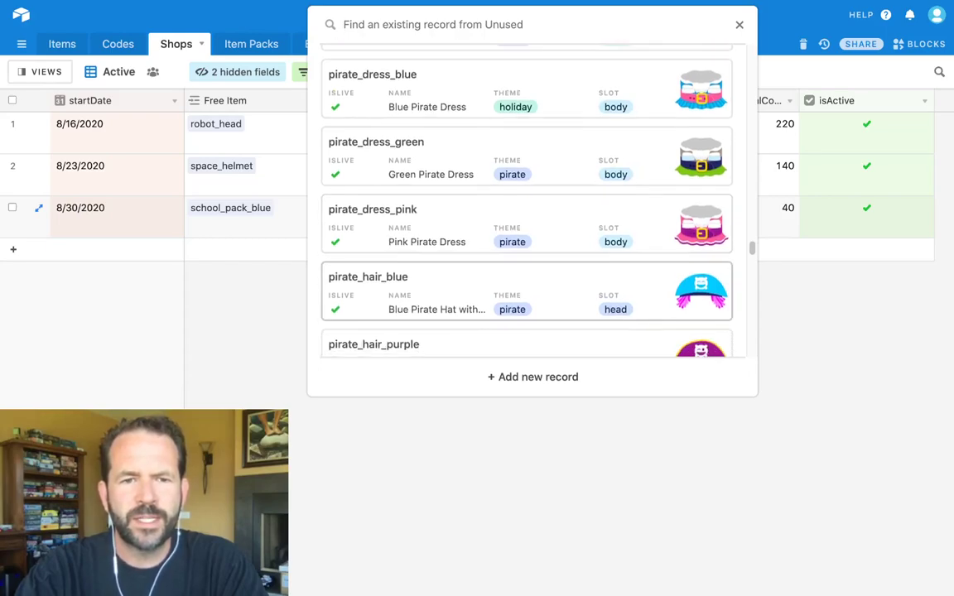
scroll(527, 265, "down", 5)
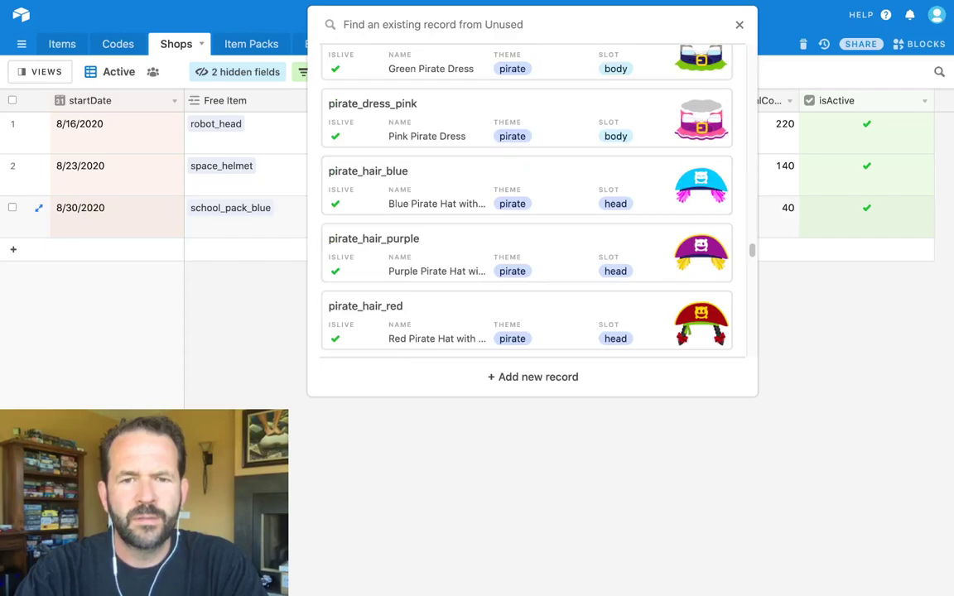
left_click(527, 264)
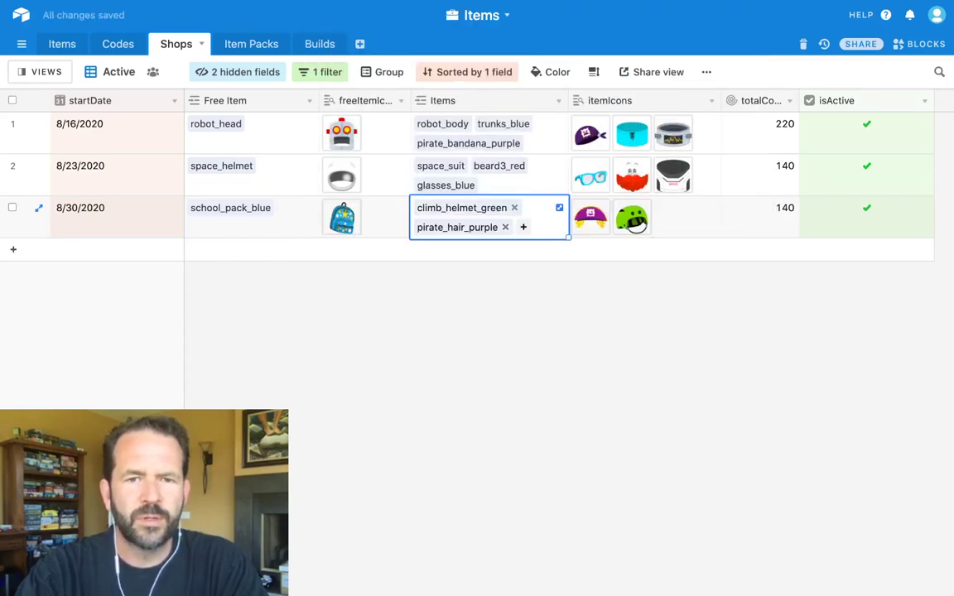
Step: Link trunks_purple from the unused records as another item of the 8/30/2020 shop
left_click(524, 227)
scroll(524, 227, "down", 20)
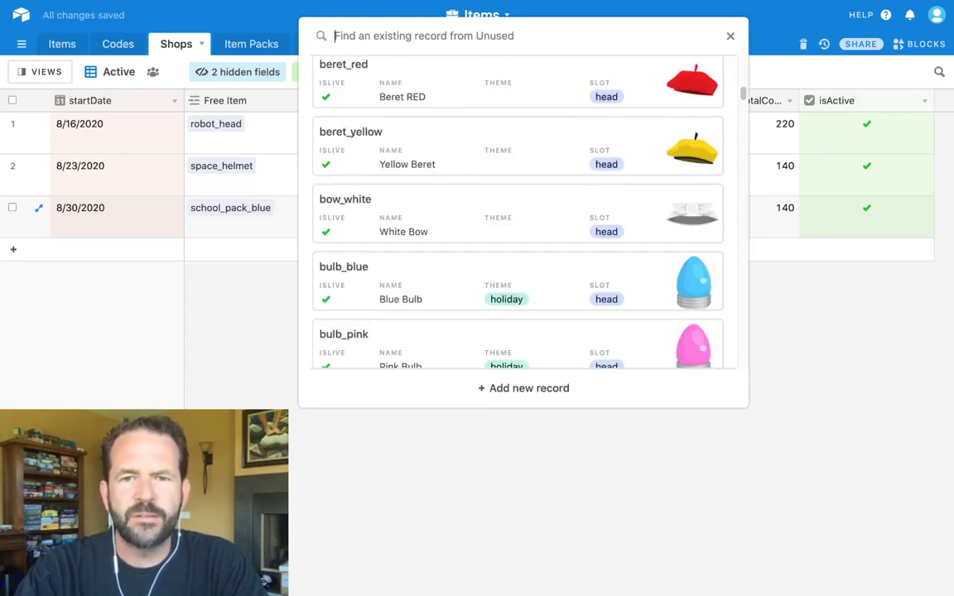
scroll(517, 215, "down", 20)
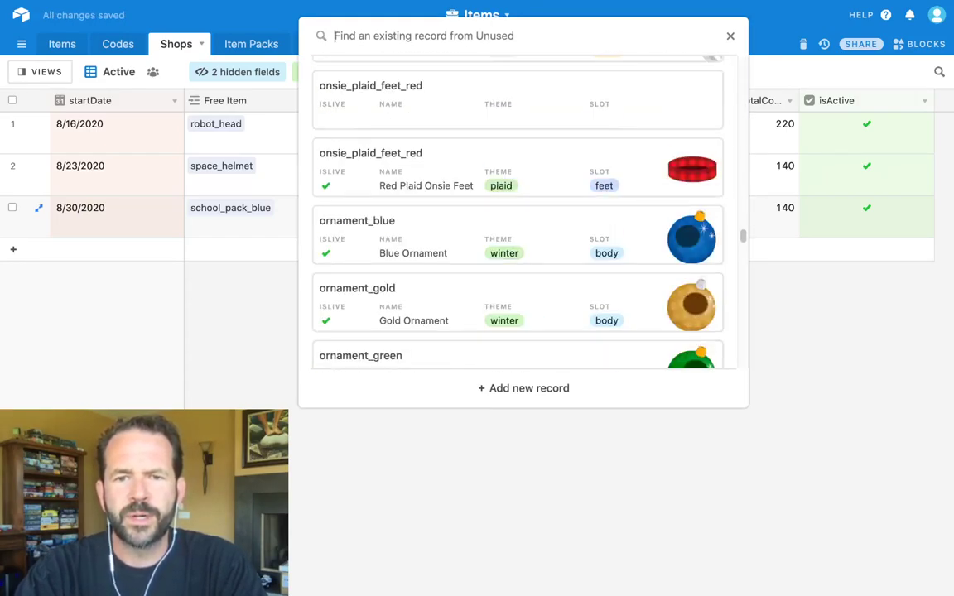
scroll(517, 249, "down", 15)
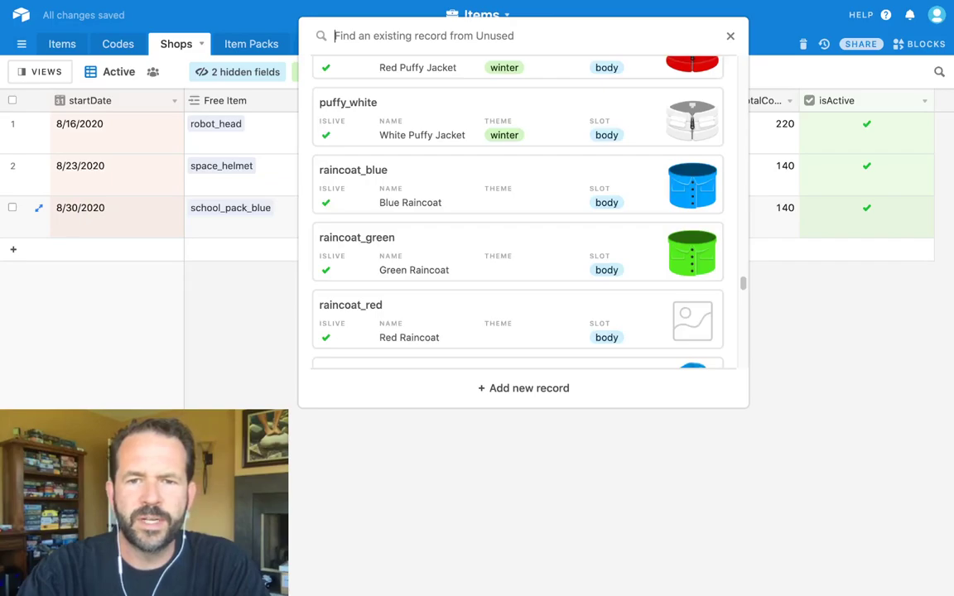
scroll(517, 249, "up", 8)
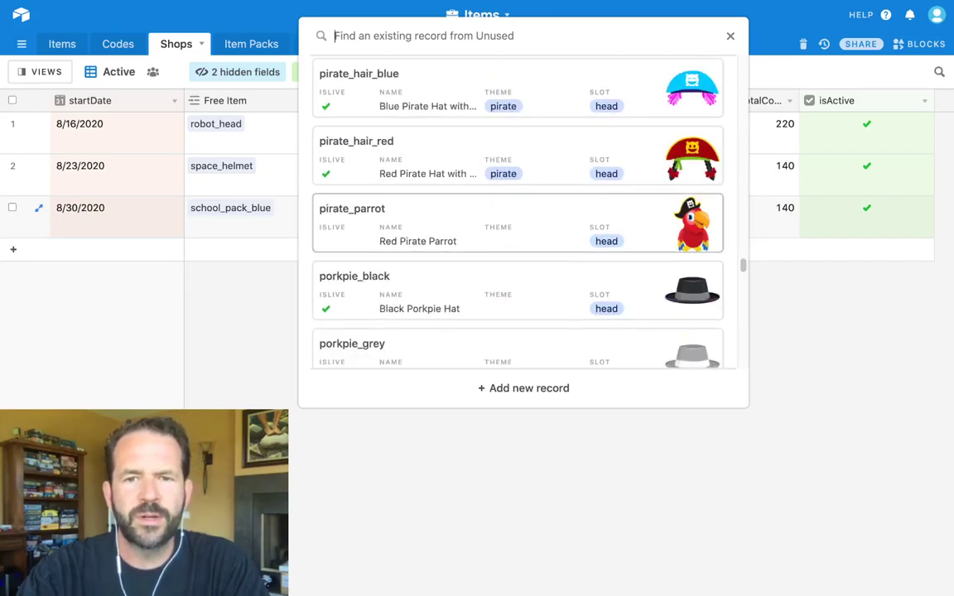
scroll(517, 216, "down", 8)
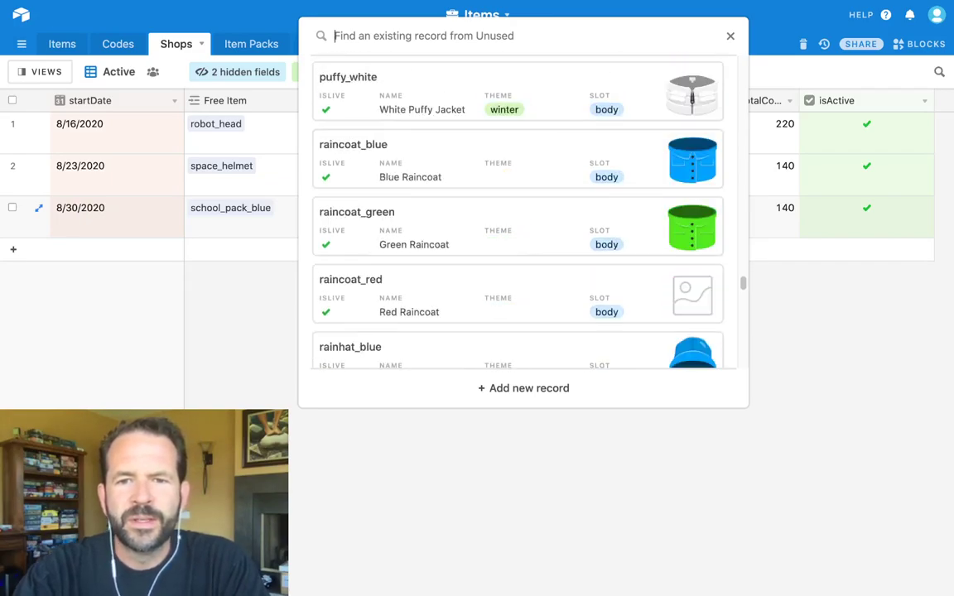
scroll(518, 216, "down", 15)
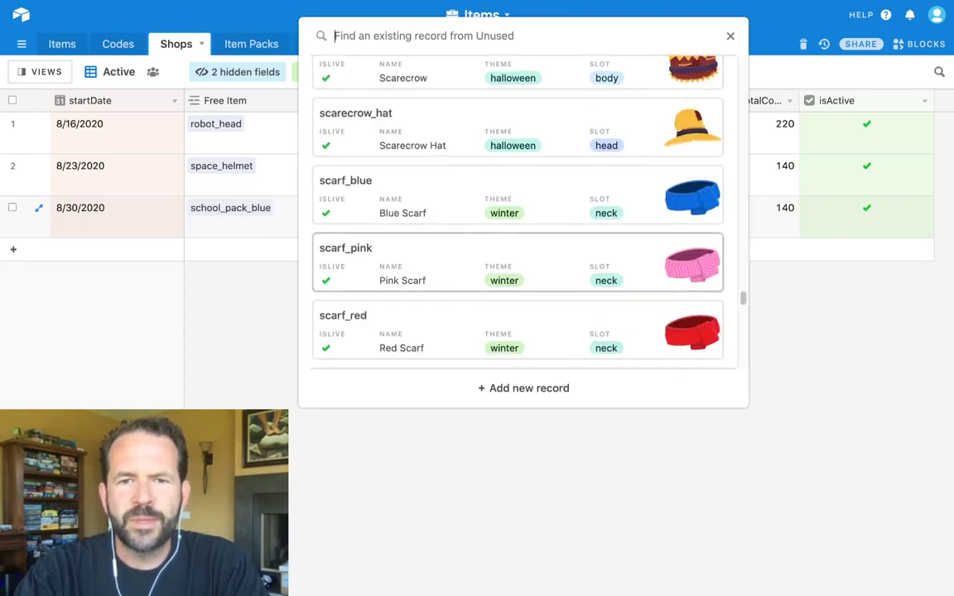
scroll(518, 215, "down", 5)
scroll(518, 215, "up", 5)
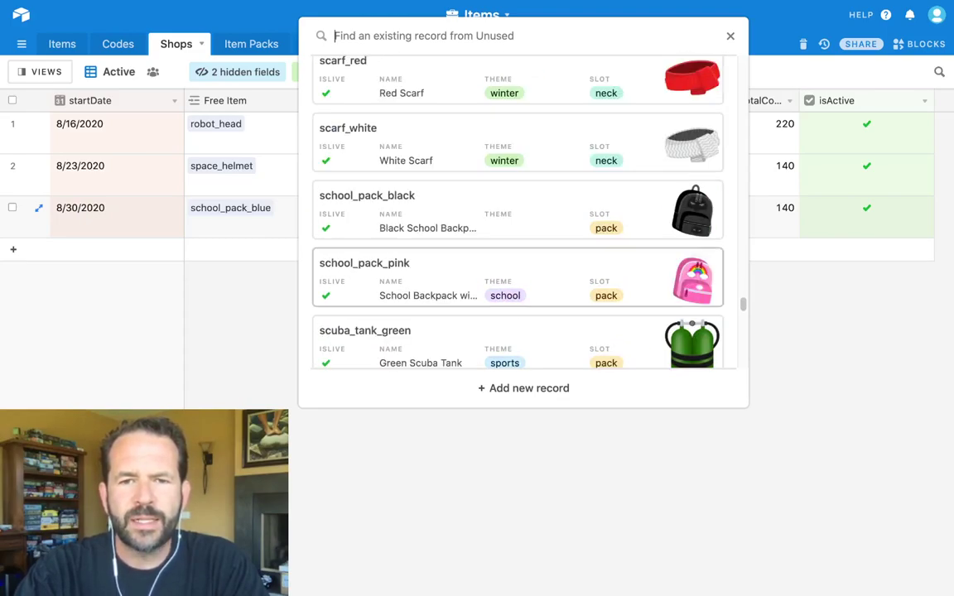
scroll(517, 215, "down", 4)
scroll(517, 215, "up", 3)
scroll(517, 216, "down", 7)
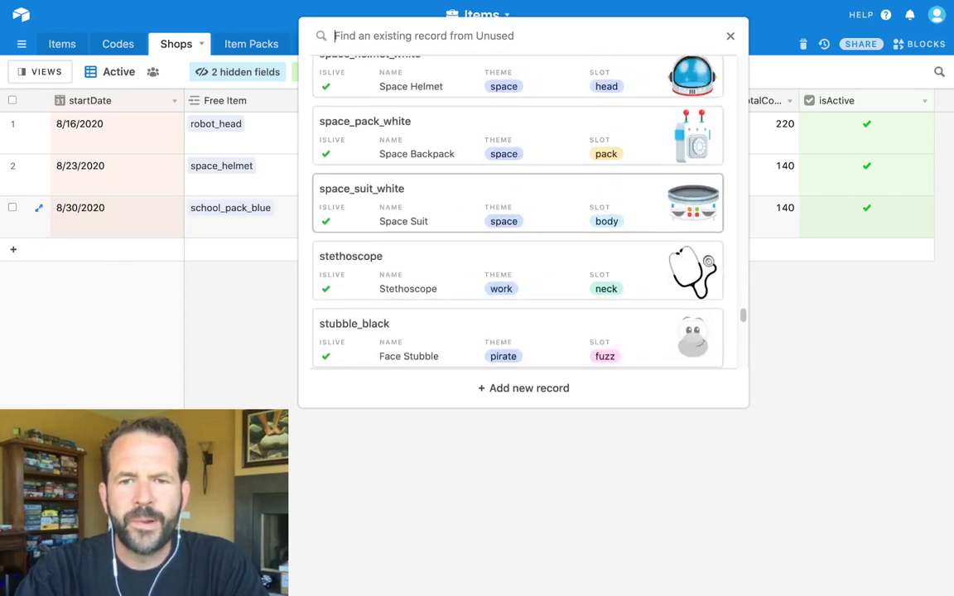
scroll(517, 249, "down", 8)
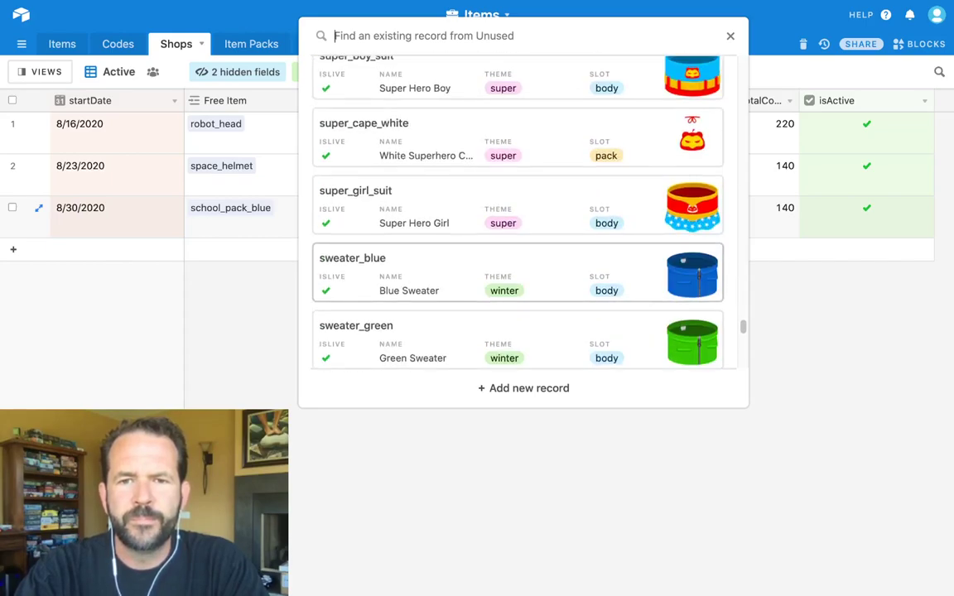
scroll(517, 249, "up", 5)
scroll(517, 248, "down", 7)
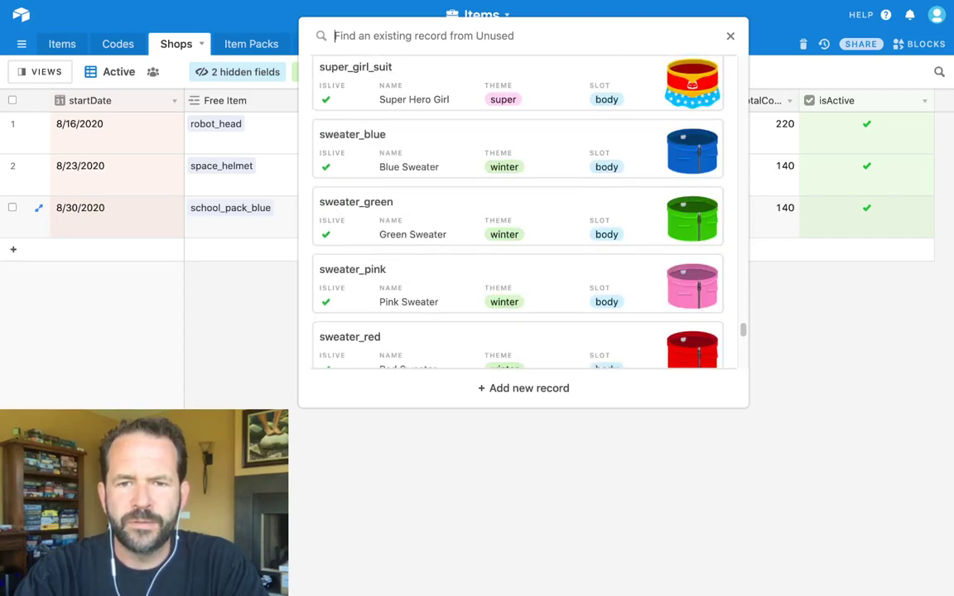
scroll(518, 290, "down", 2)
scroll(518, 290, "down", 3)
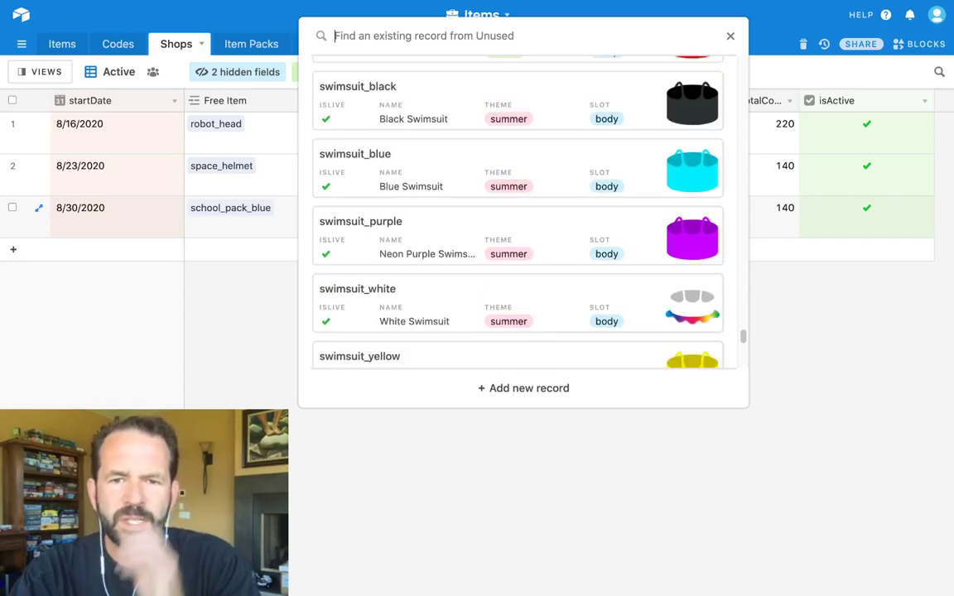
scroll(517, 290, "down", 1)
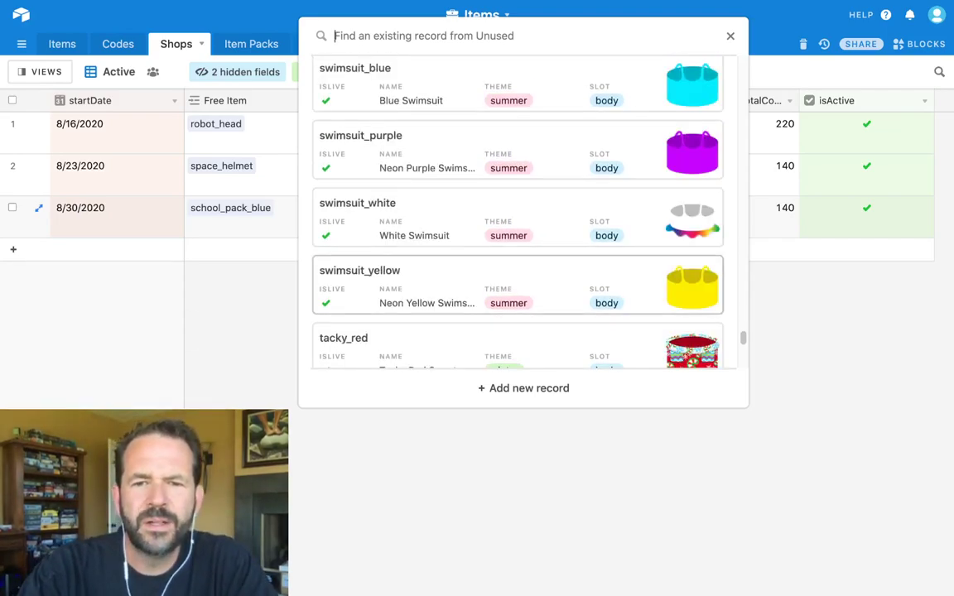
scroll(517, 289, "down", 8)
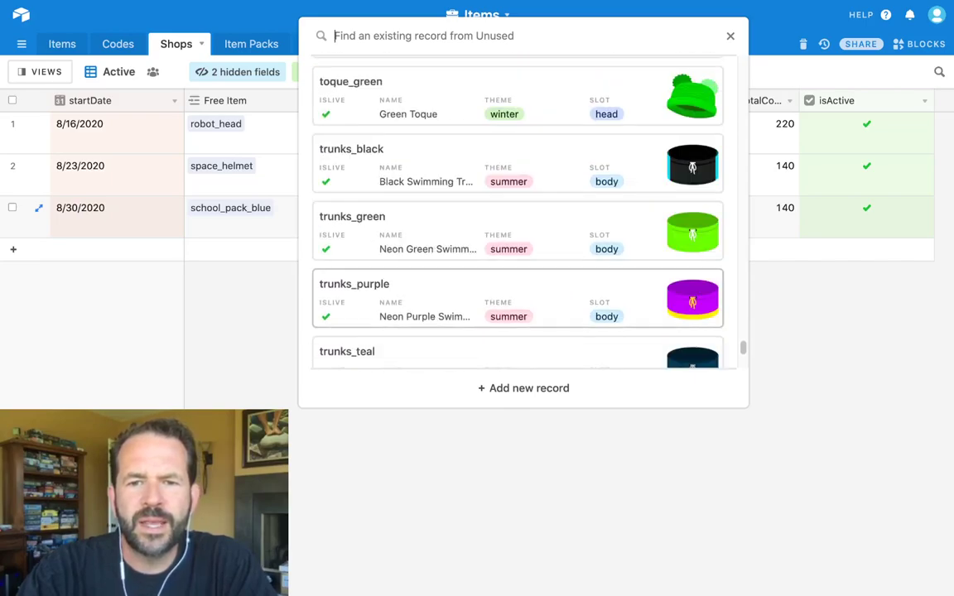
scroll(518, 290, "down", 2)
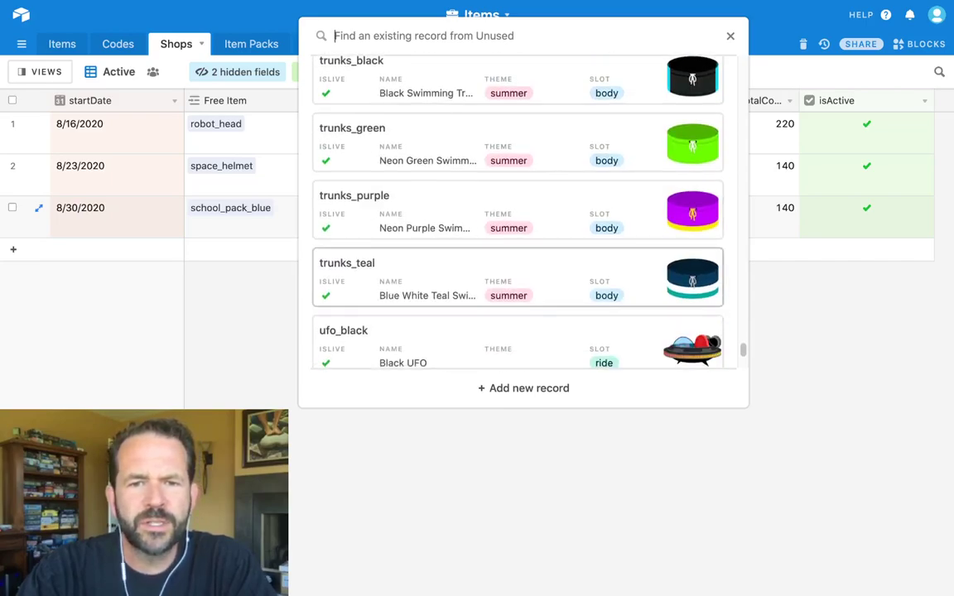
left_click(518, 211)
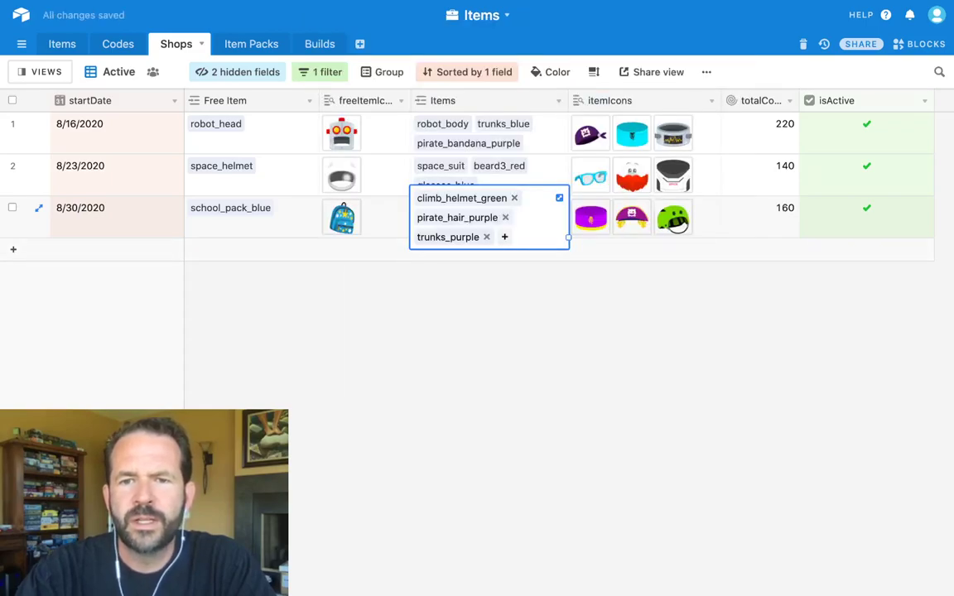
key("Escape")
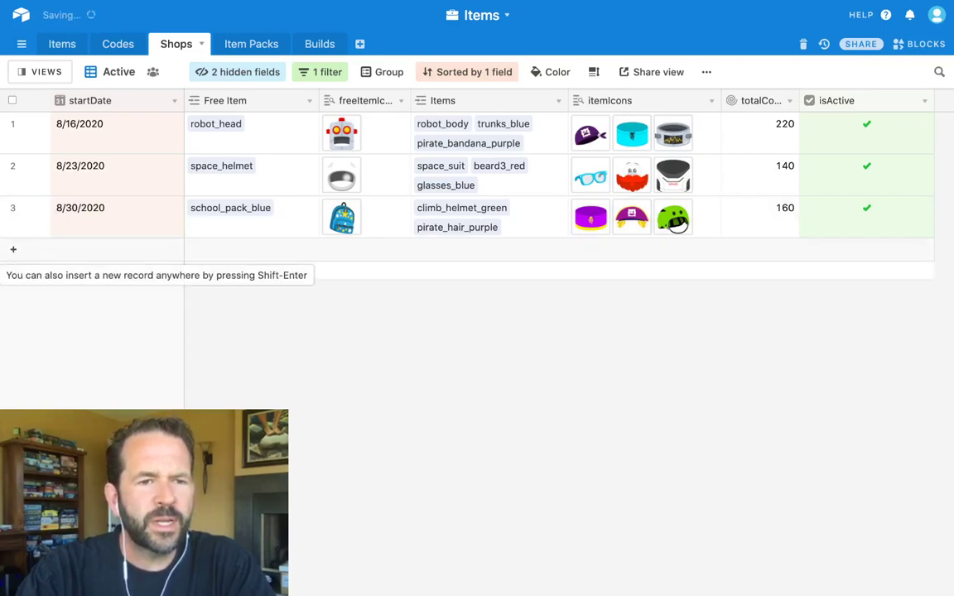
Step: Add a new record to the Shops table with the start date 8/30/2020
left_click(14, 250)
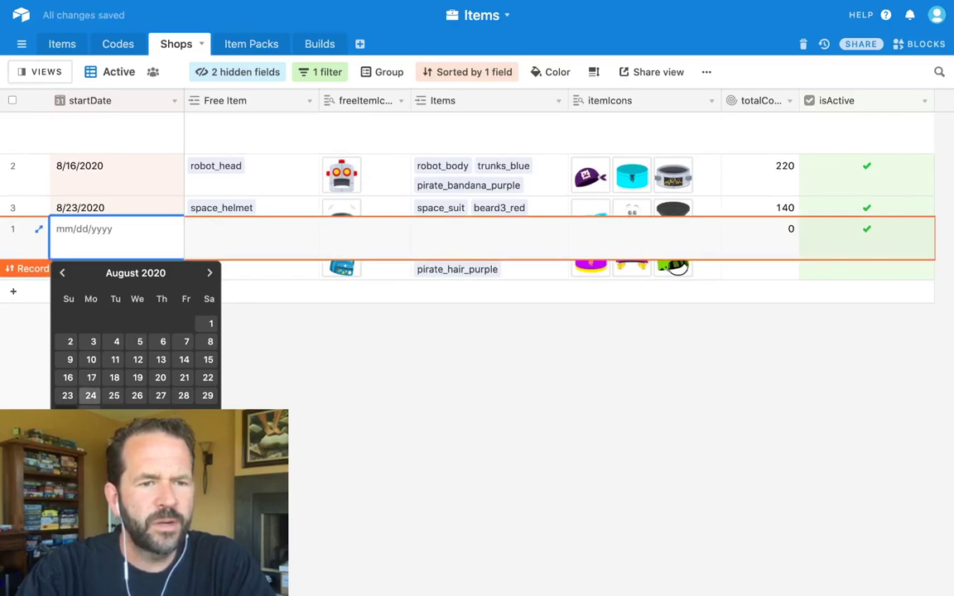
left_click(68, 413)
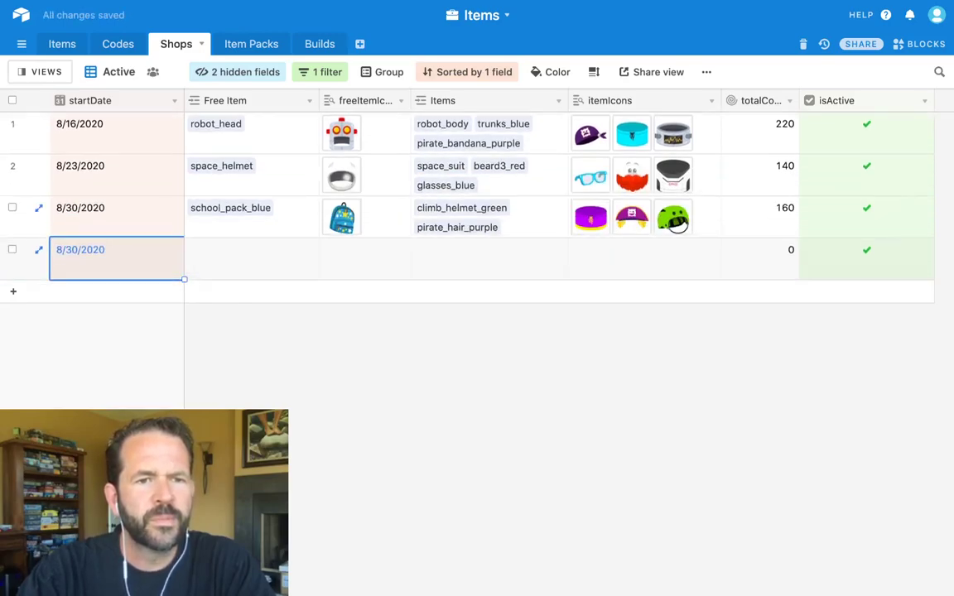
Step: Link school_pack_pink from the unused records as the Free Item of the new, still item-less 8/30/2020 shop record
left_click(251, 257)
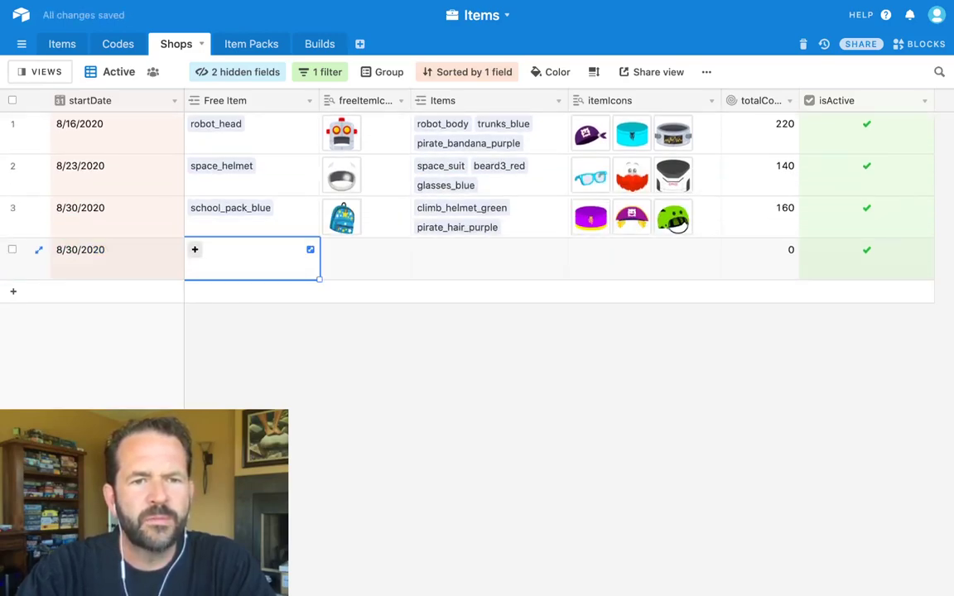
left_click(194, 250)
scroll(229, 234, "down", 20)
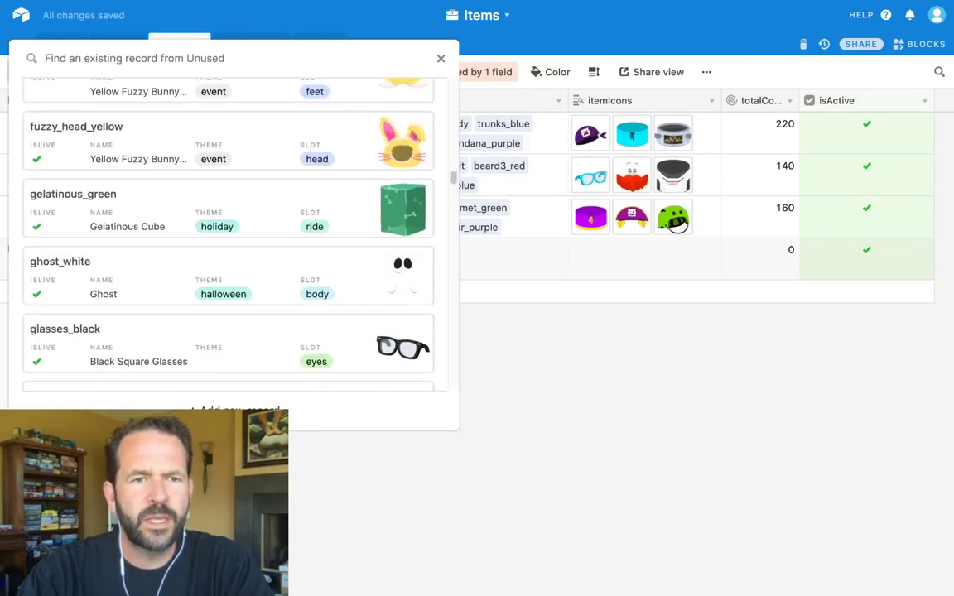
type("ba")
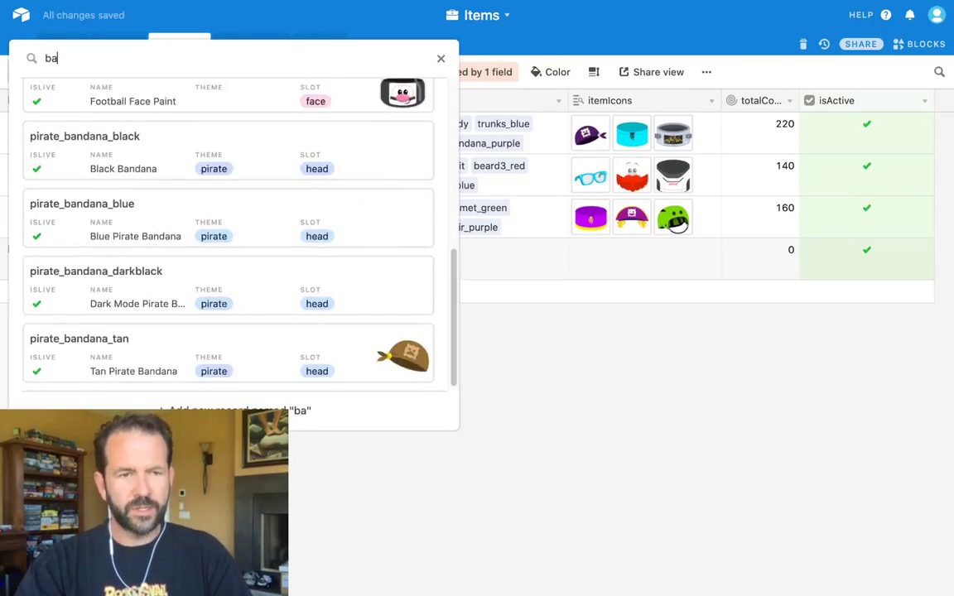
type("ck")
key("BackSpace")
key("BackSpace")
key("BackSpace")
key("BackSpace")
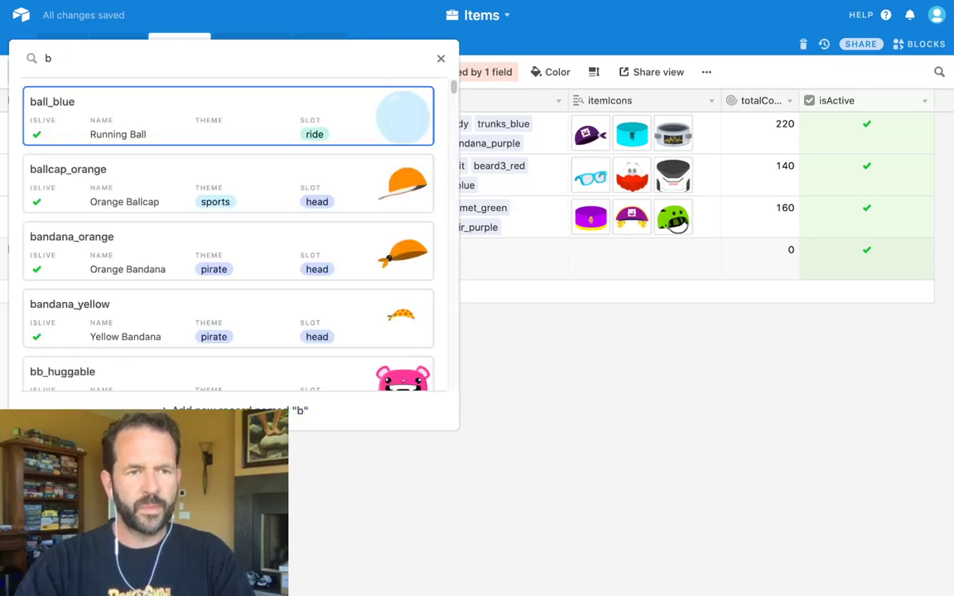
type("pack")
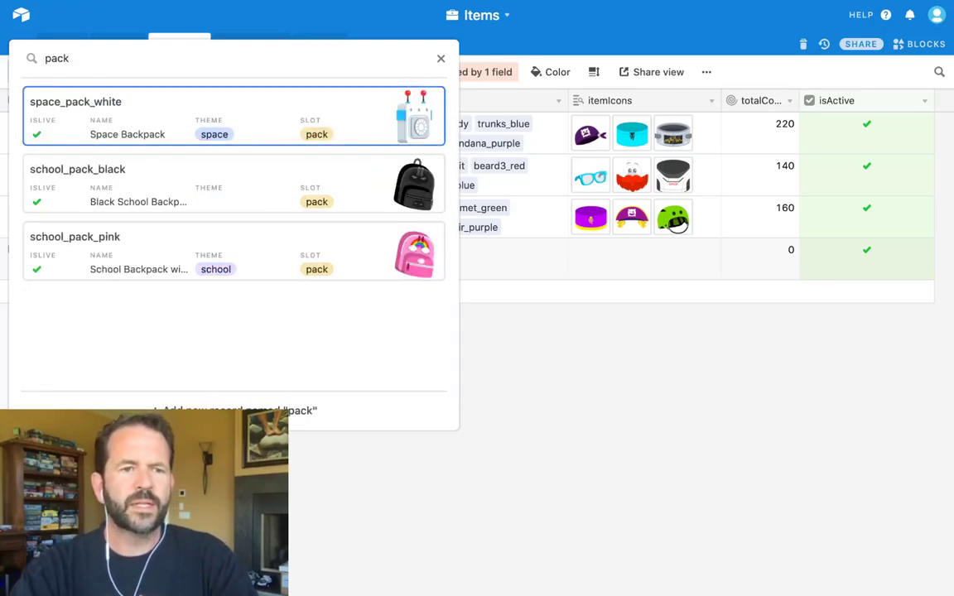
key("Down")
key("Down")
key("Return")
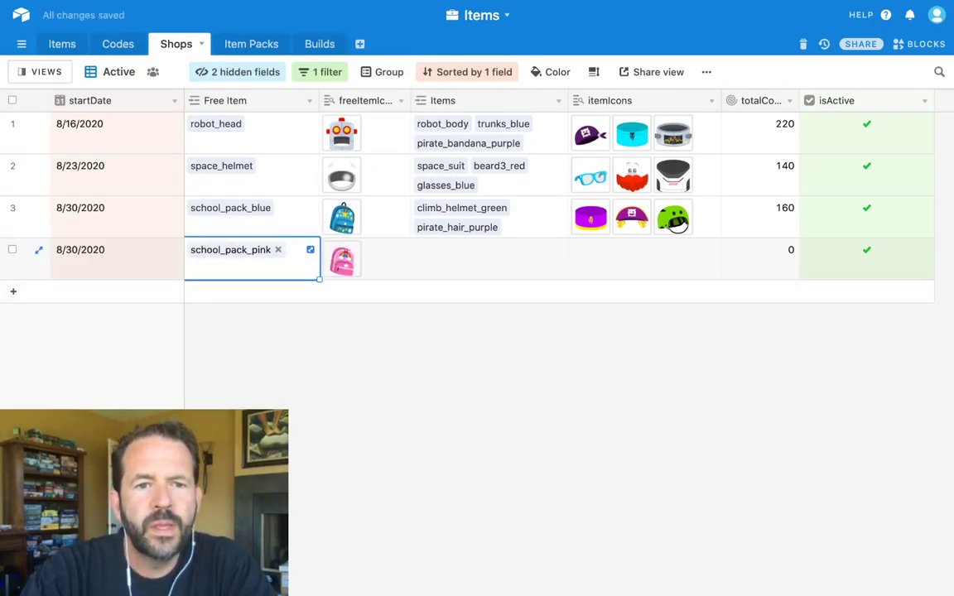
key("Escape")
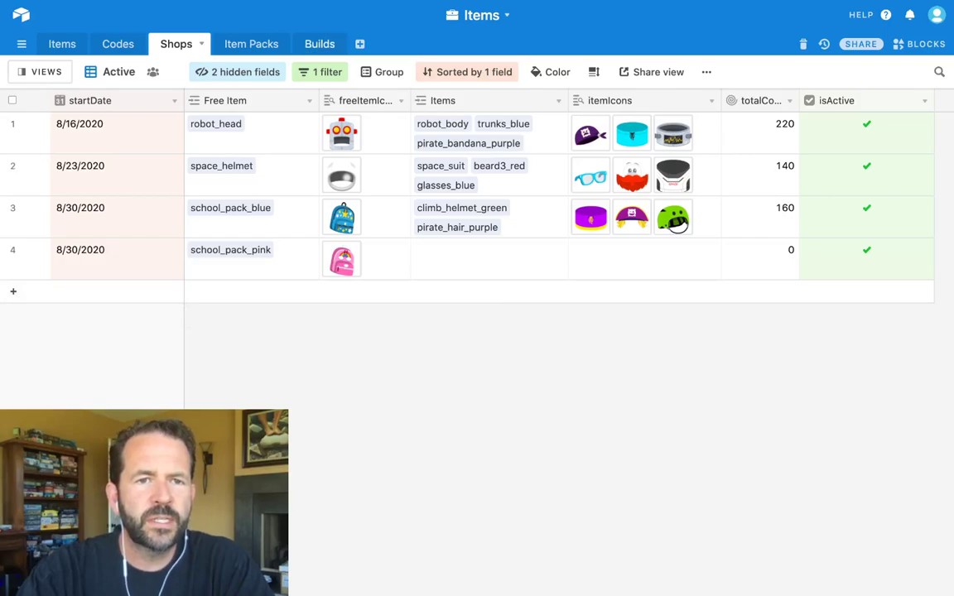
Step: Examine the full item data of the production record in the Builds table, then close the expanded cell
left_click(319, 44)
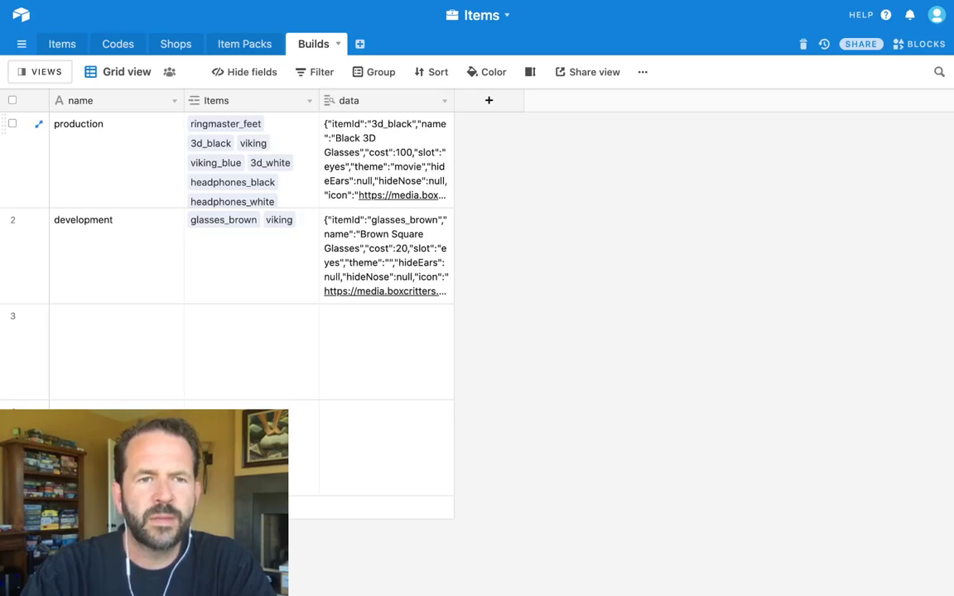
left_click(386, 159)
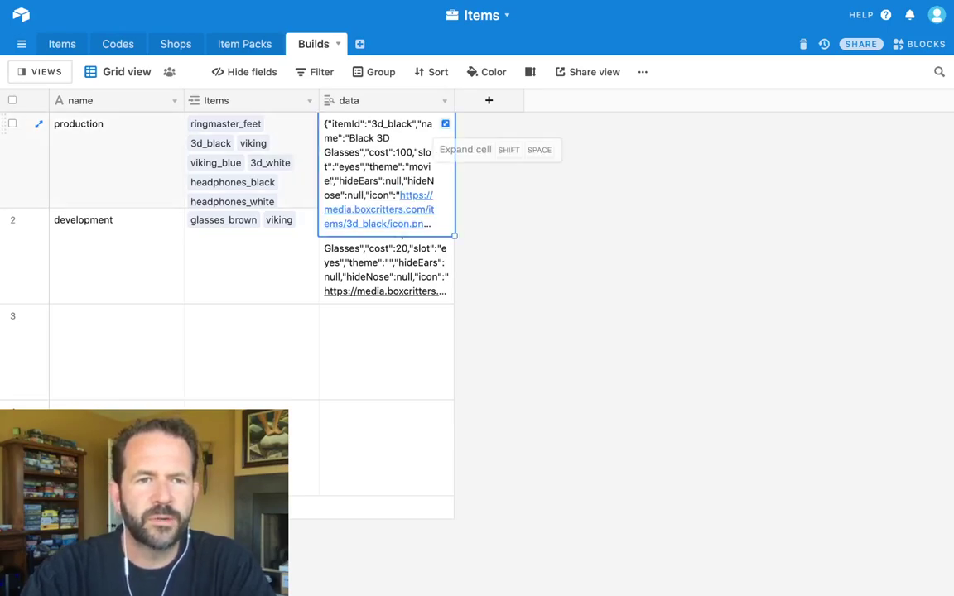
left_click(445, 124)
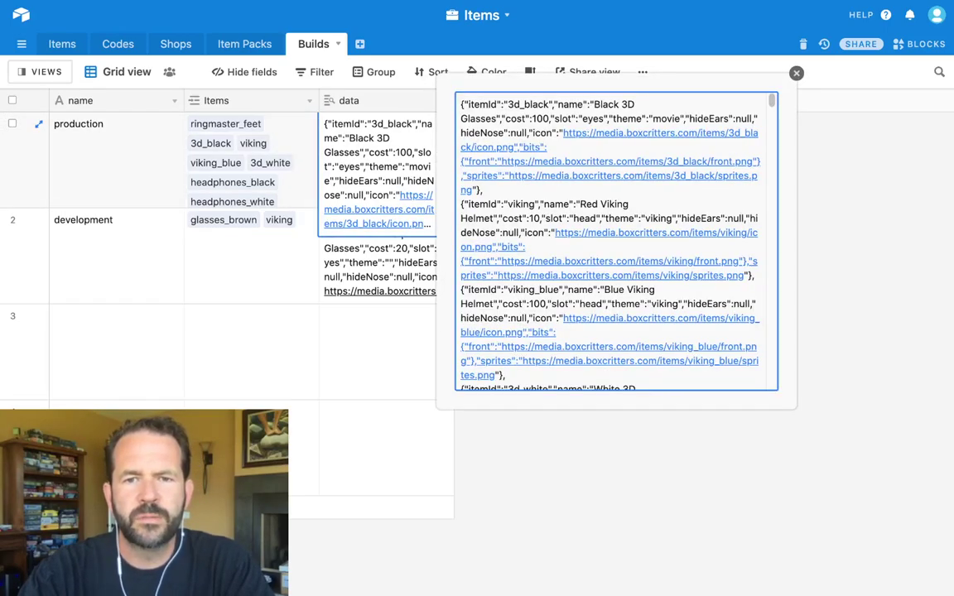
scroll(616, 241, "down", 10)
scroll(616, 240, "down", 5)
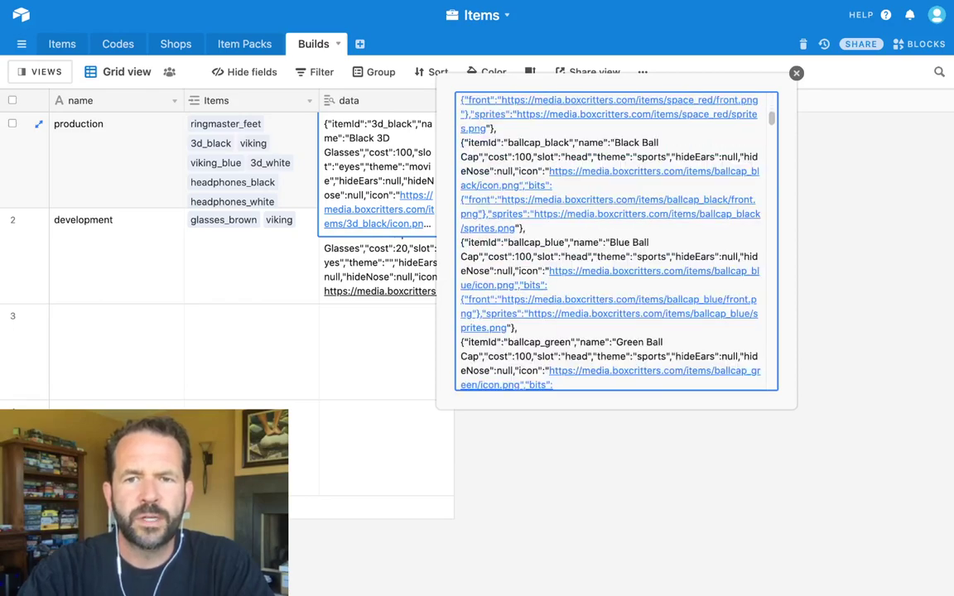
left_click(796, 72)
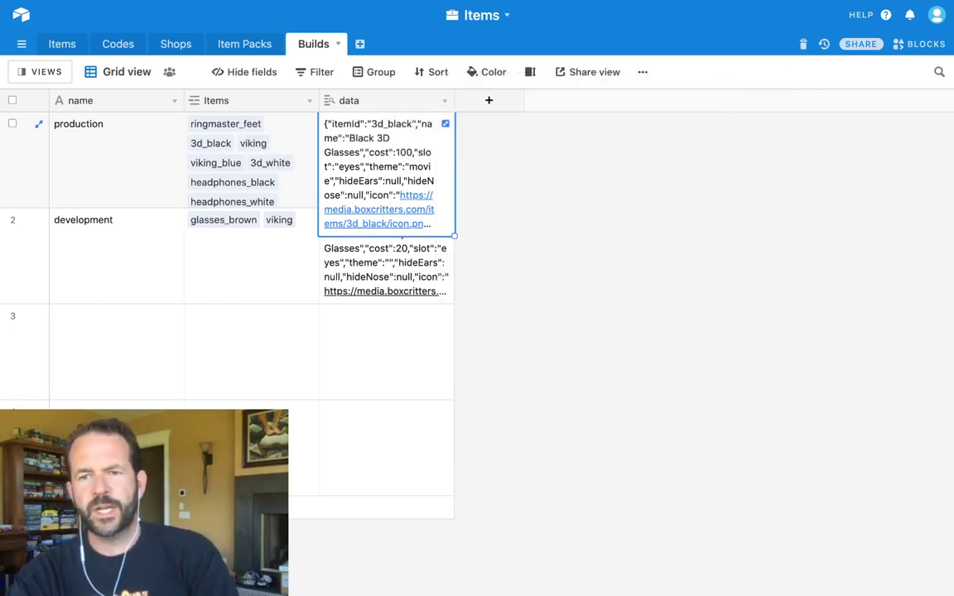